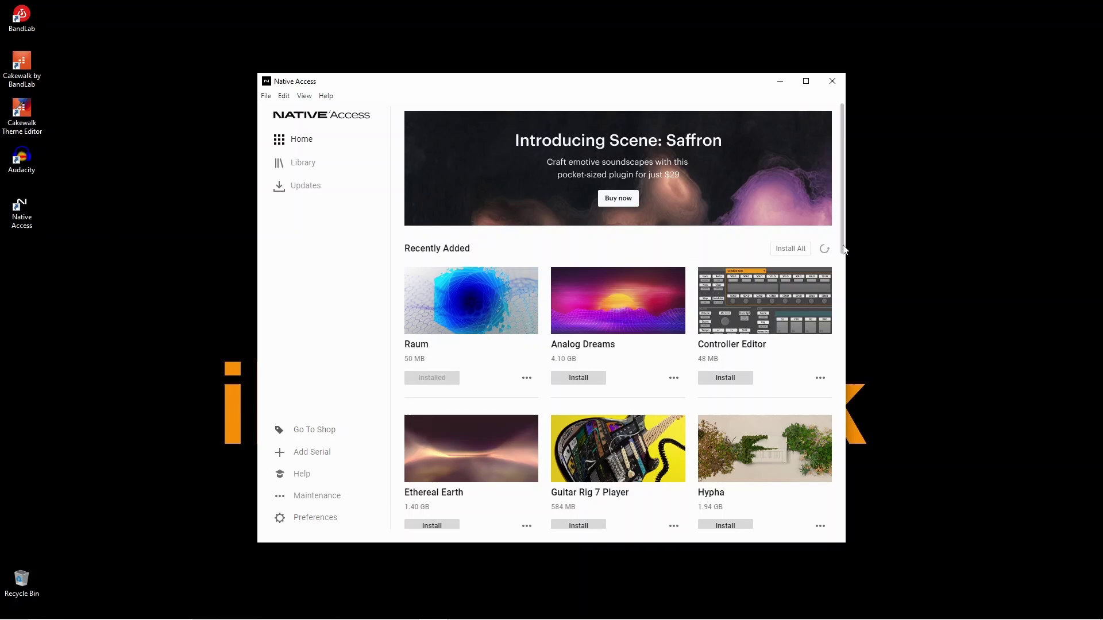
Install Kontakt 7 Player in Native Access until its button shows Open
left_click_drag(844, 249, 837, 426)
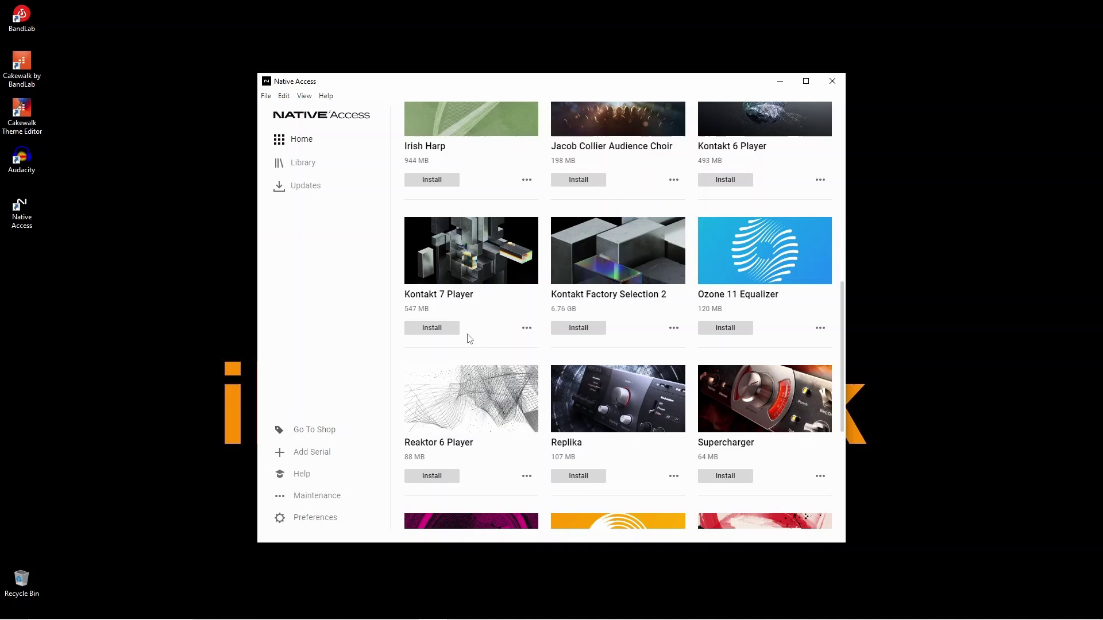
left_click(432, 328)
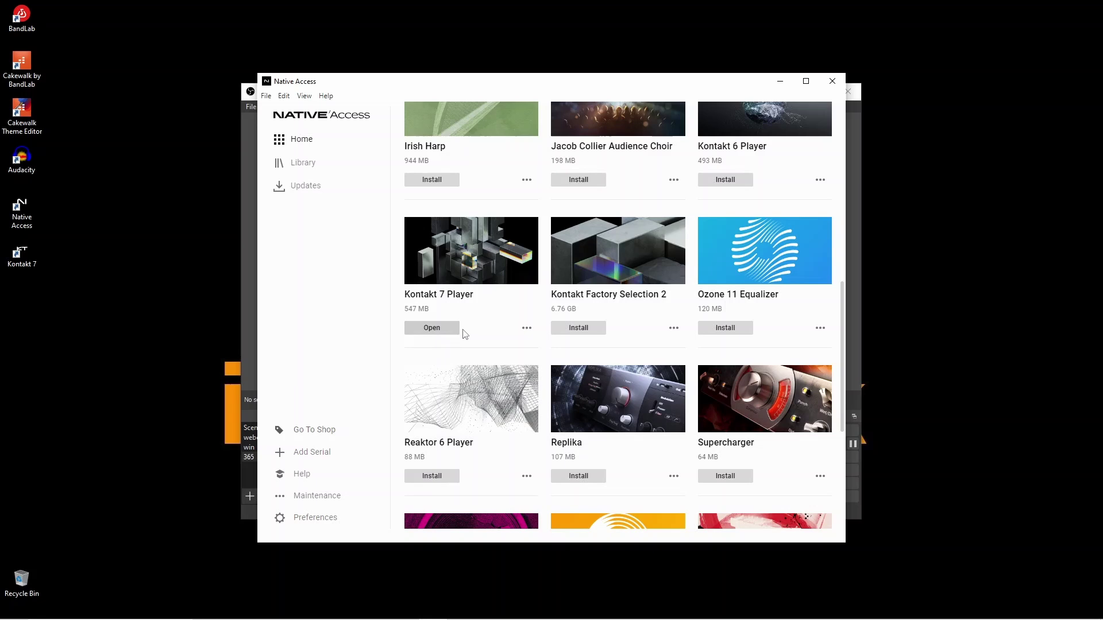
Install the 6.76 GB Kontakt Factory Selection 2 library
left_click(579, 329)
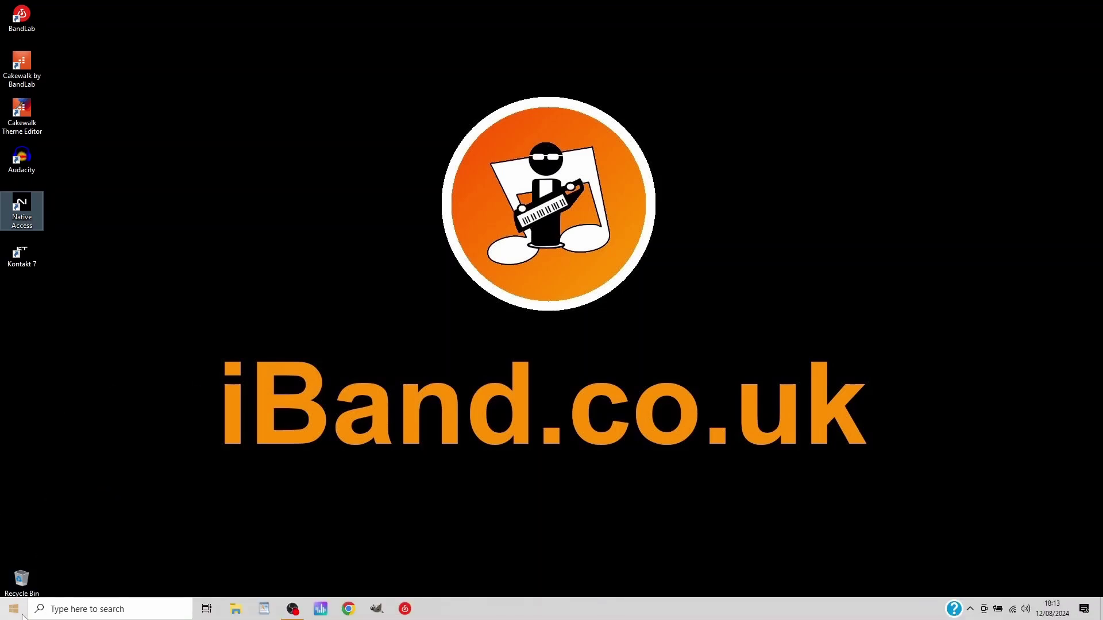
Launch Kontakt 7 from the Start menu's Native Instruments folder
left_click(16, 611)
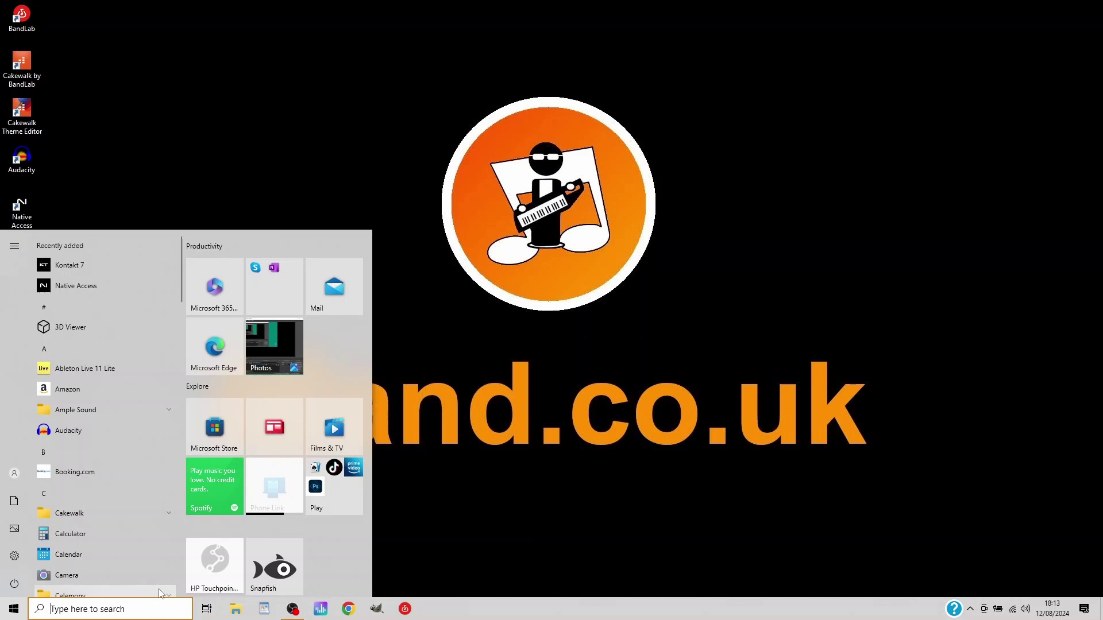
left_click(179, 570)
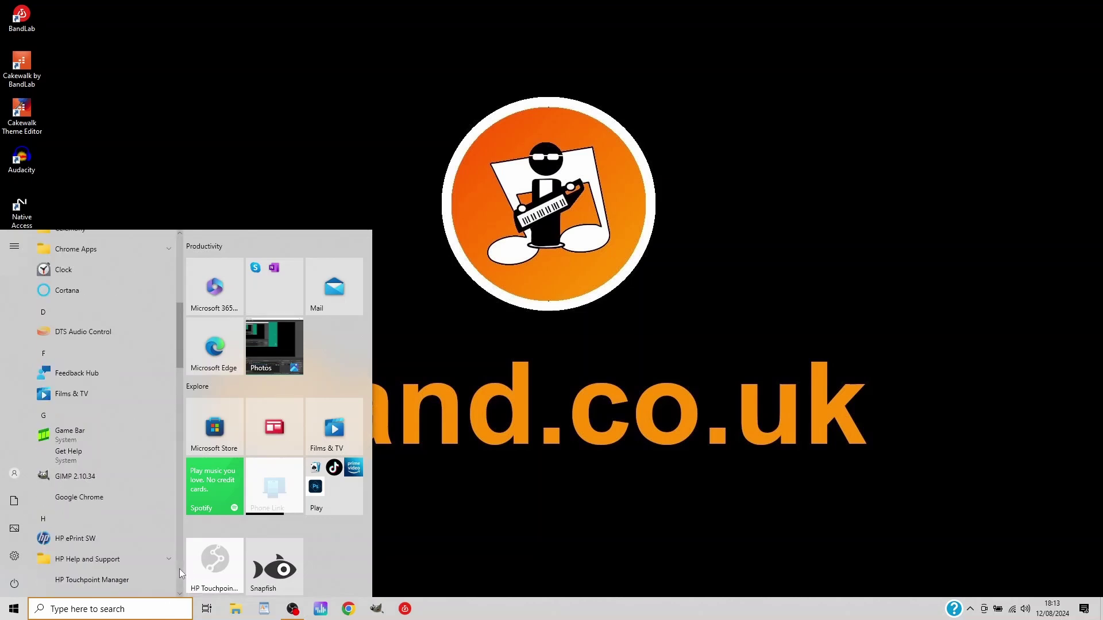
left_click(179, 568)
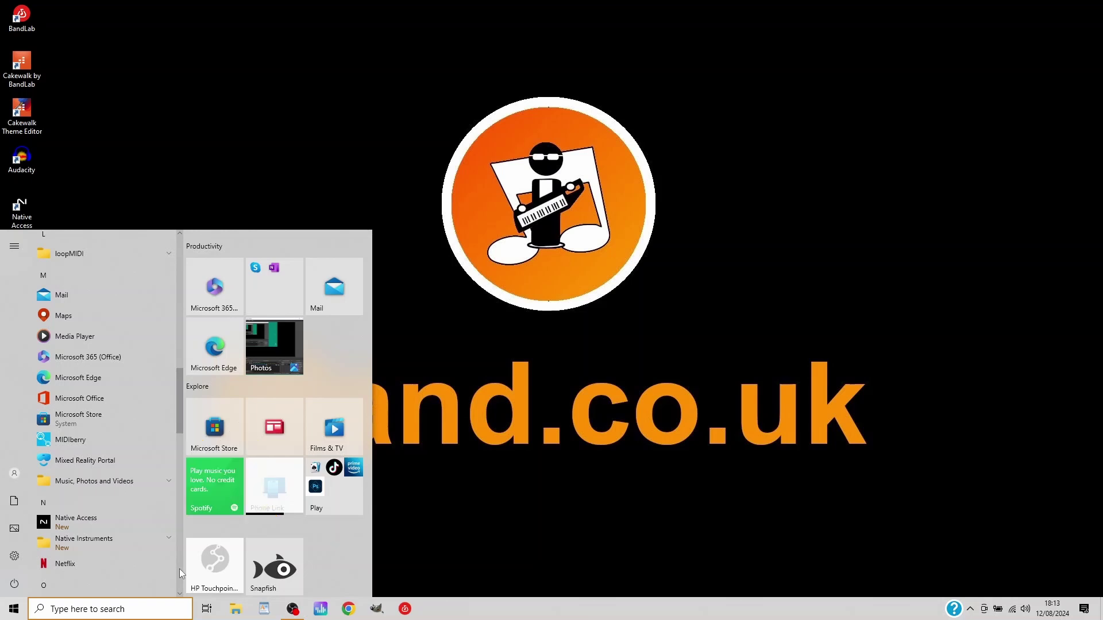
left_click(170, 537)
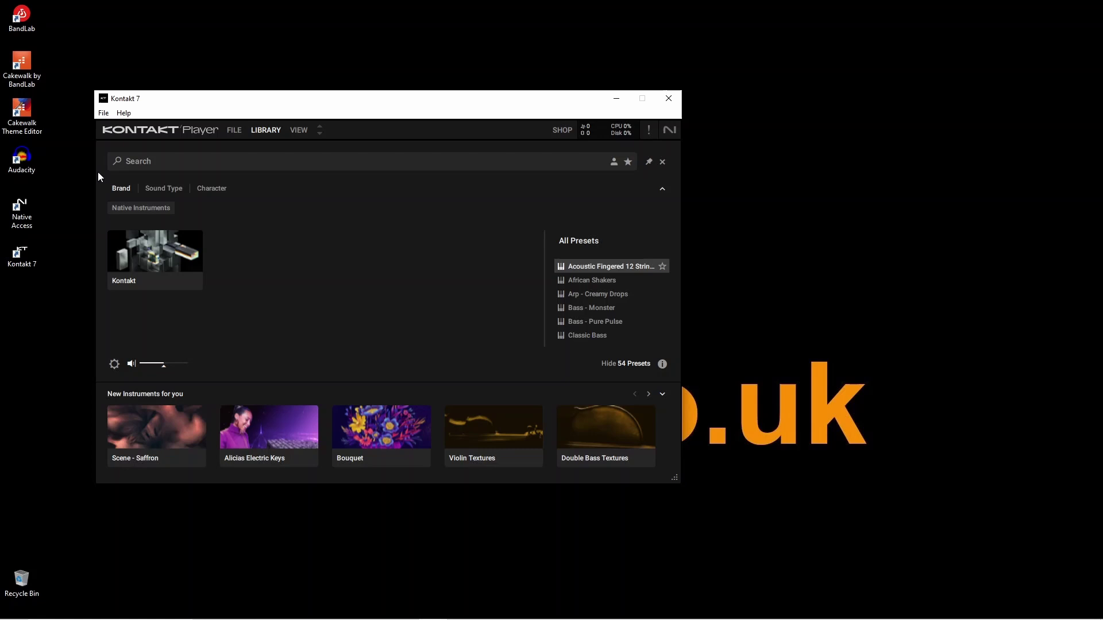
Confirm Kontakt Factory Selection 2 appears on the Libraries page of Kontakt's Options, then close Options
left_click(104, 114)
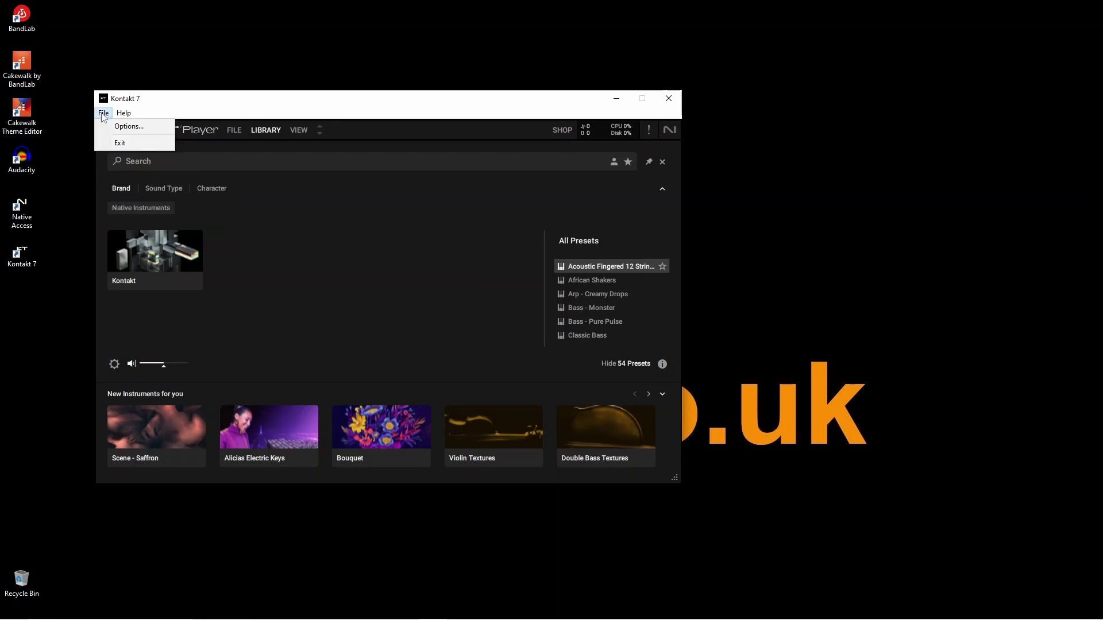
left_click(124, 127)
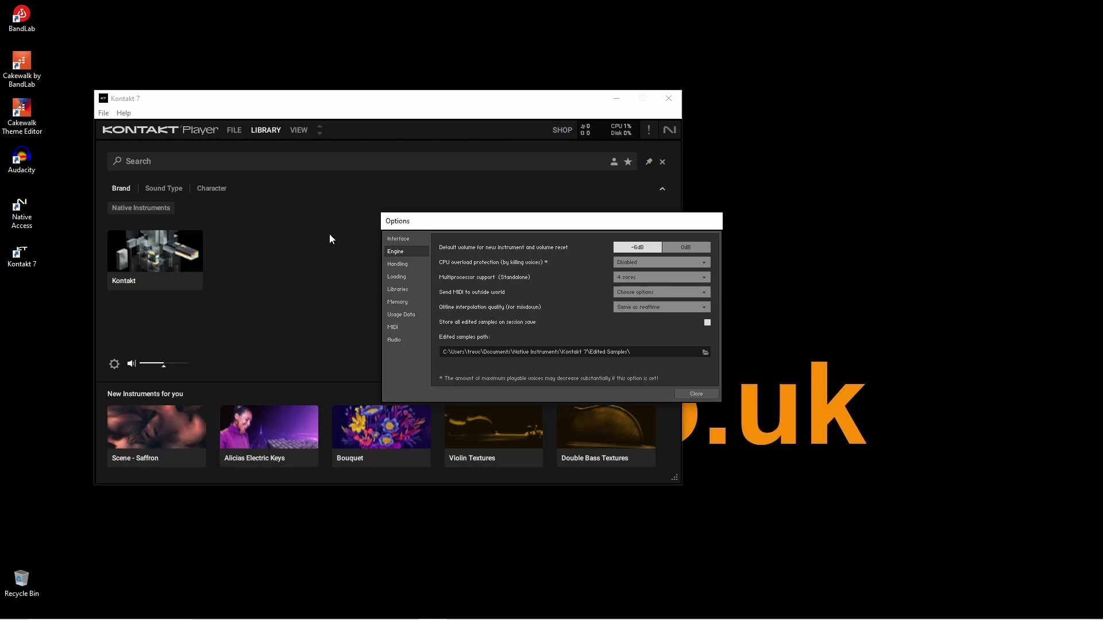
left_click(398, 290)
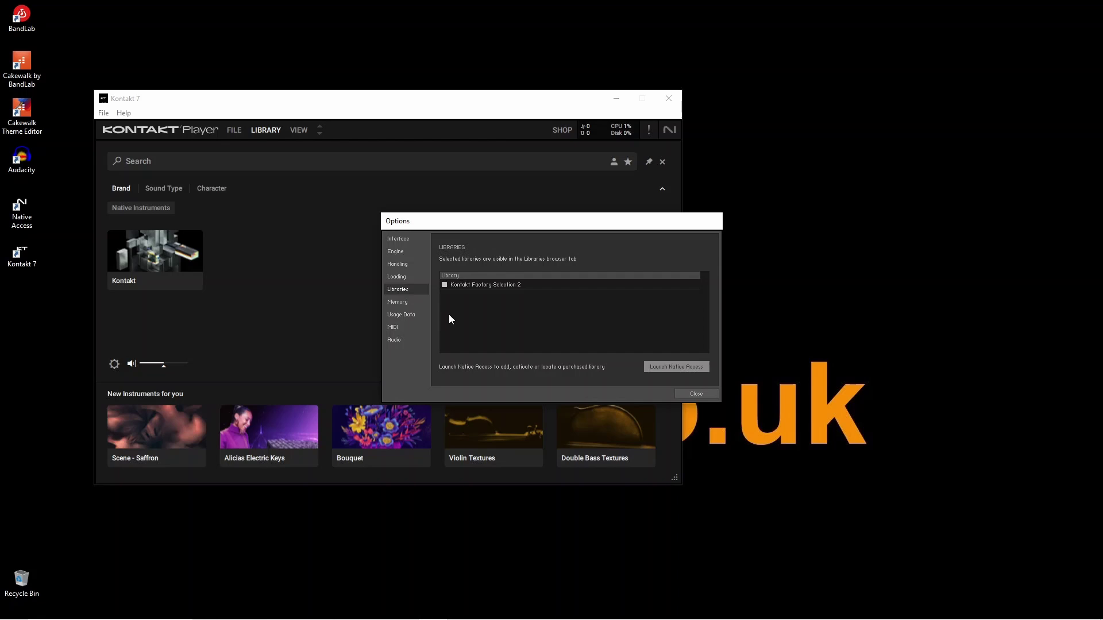
left_click(704, 394)
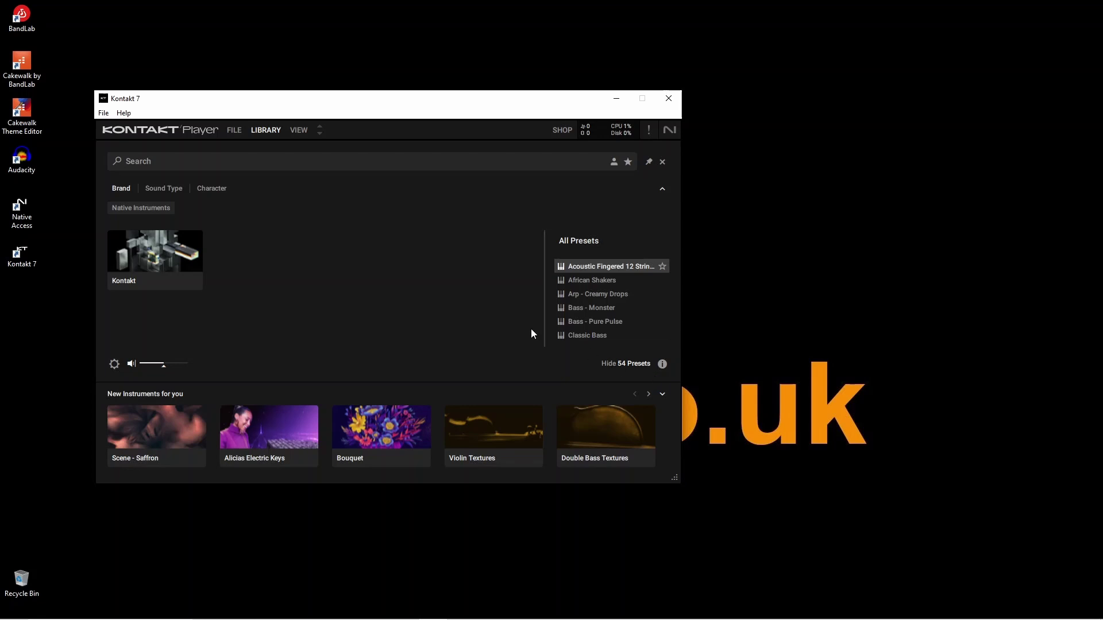
left_click(104, 114)
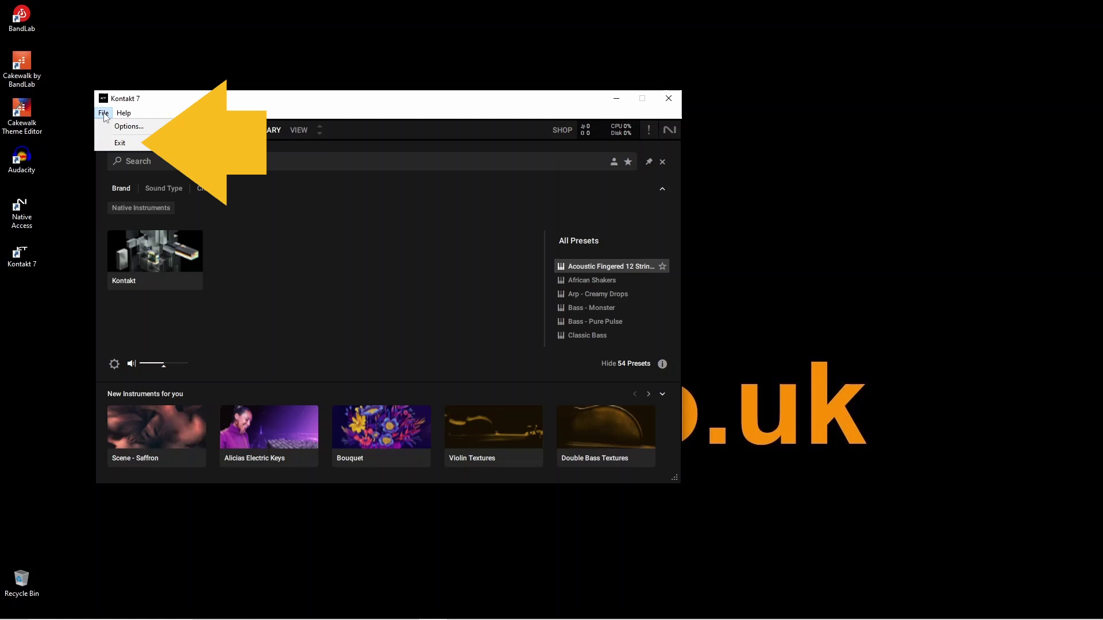
Exit Kontakt 7 and bring the Cakewalk Untitled Project1 window into focus
left_click(121, 143)
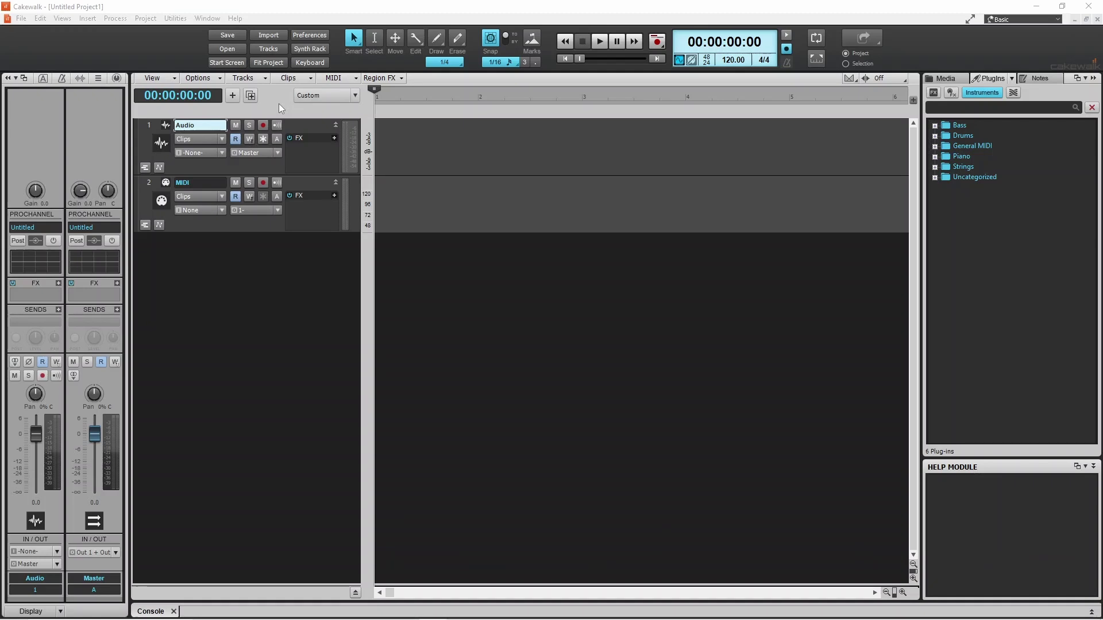
left_click(219, 371)
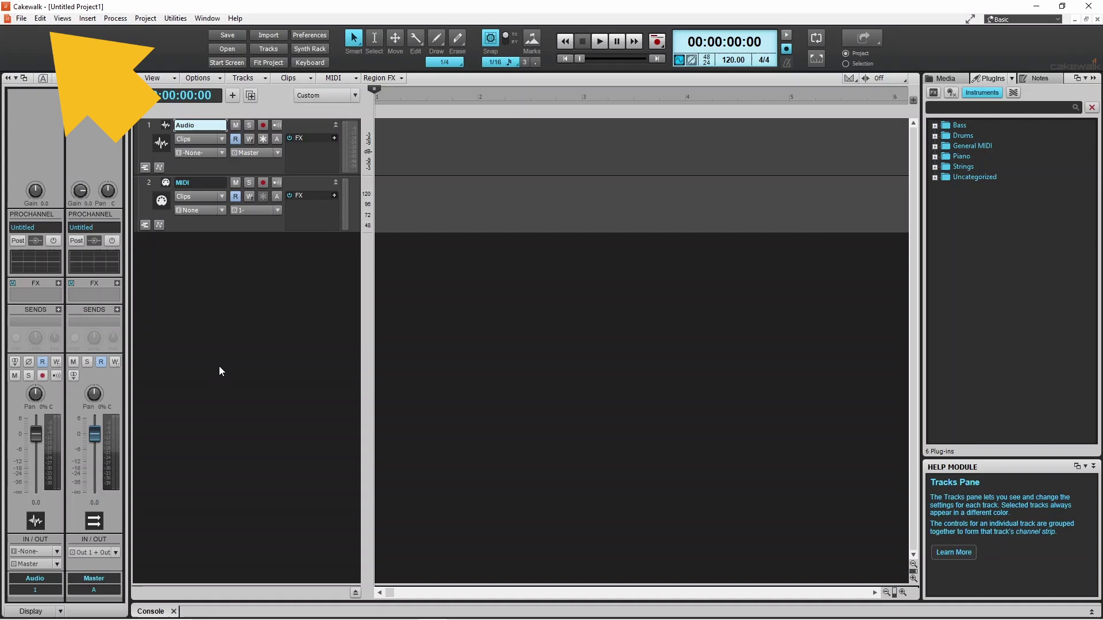
In VST Settings, choose Scan On Startup and enable Rescan Failed, Rescan All and Generate Scan Log
left_click(41, 19)
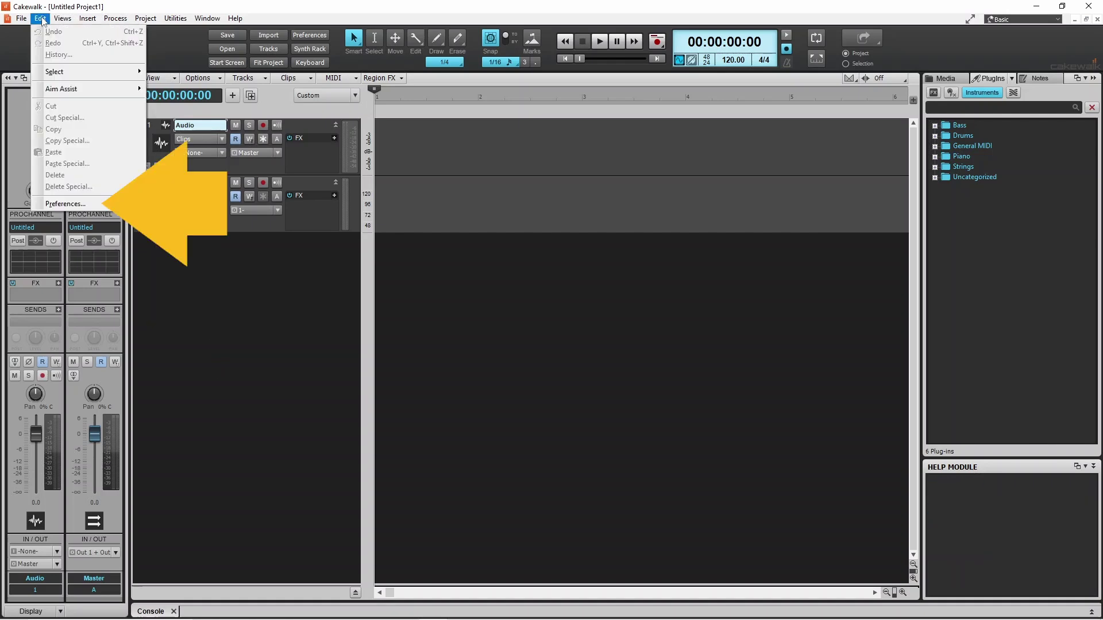
left_click(64, 204)
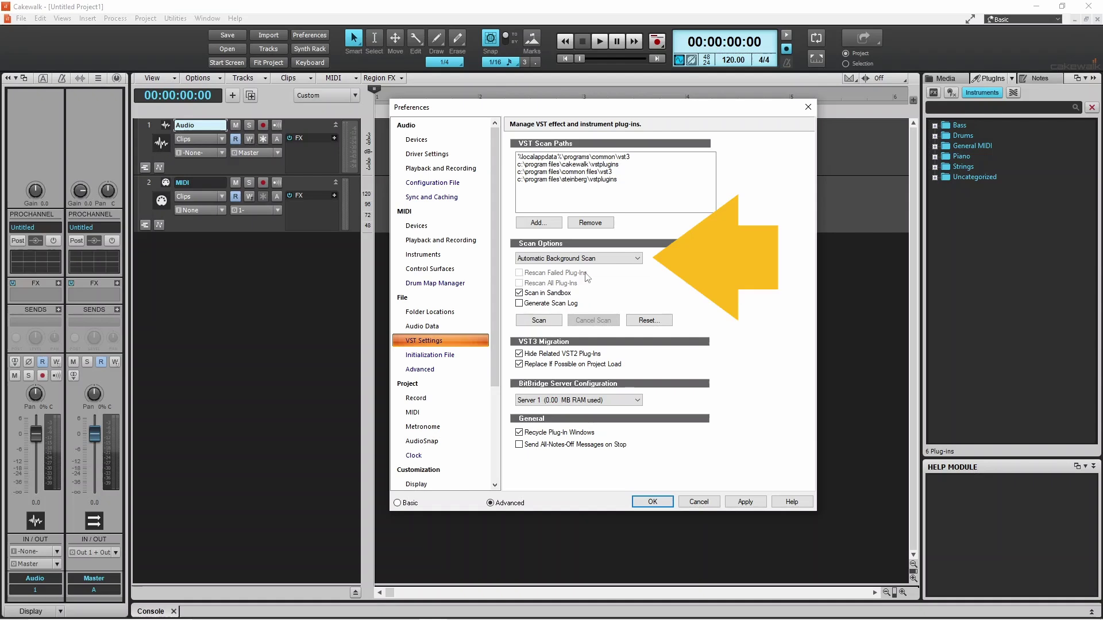
left_click(633, 259)
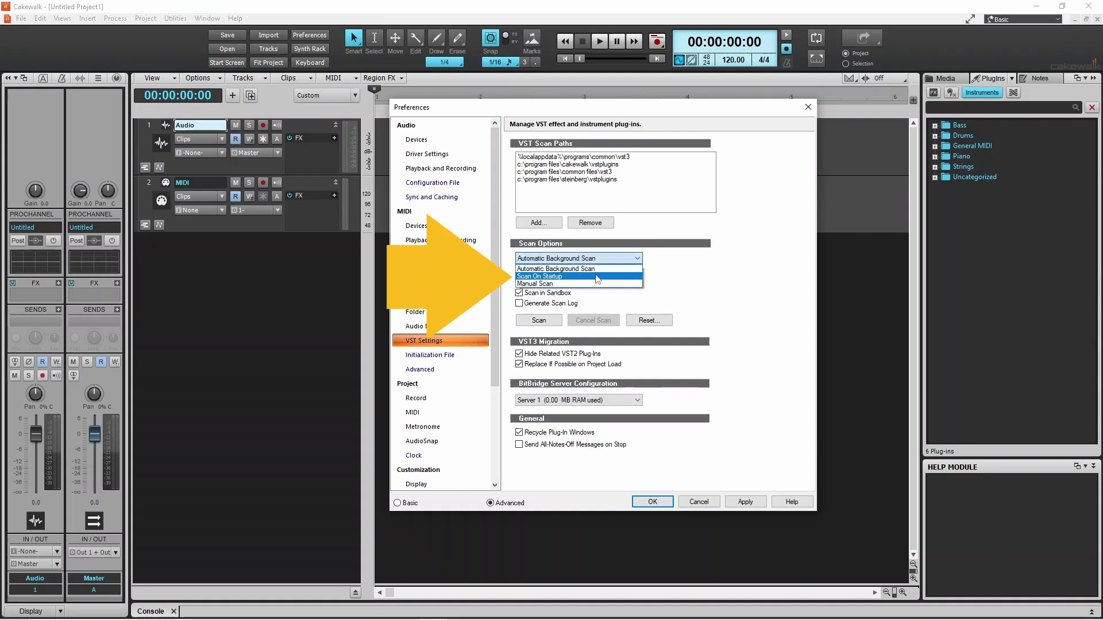
left_click(598, 276)
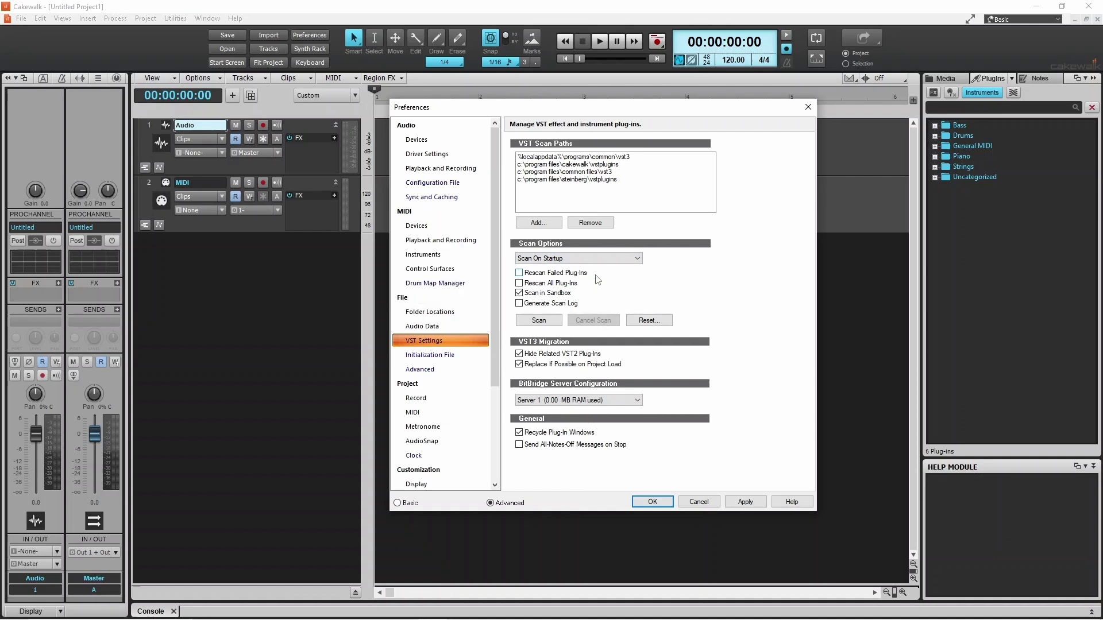
left_click(521, 275)
left_click(520, 283)
left_click(520, 305)
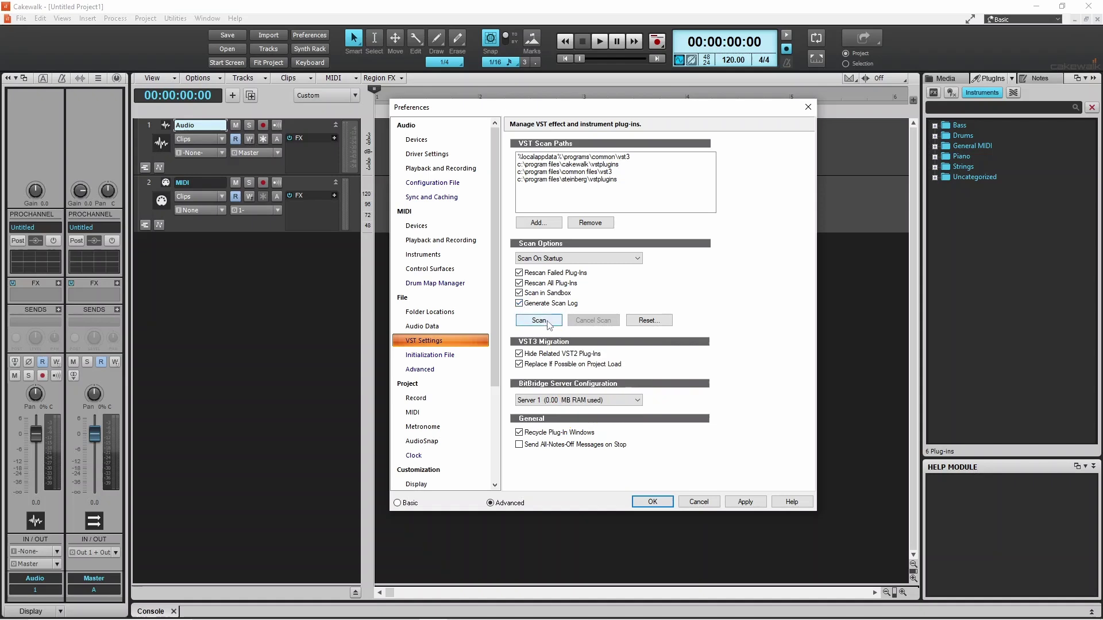
Run the VST plug-in scan, close Preferences and dismiss the scan notification
left_click(540, 320)
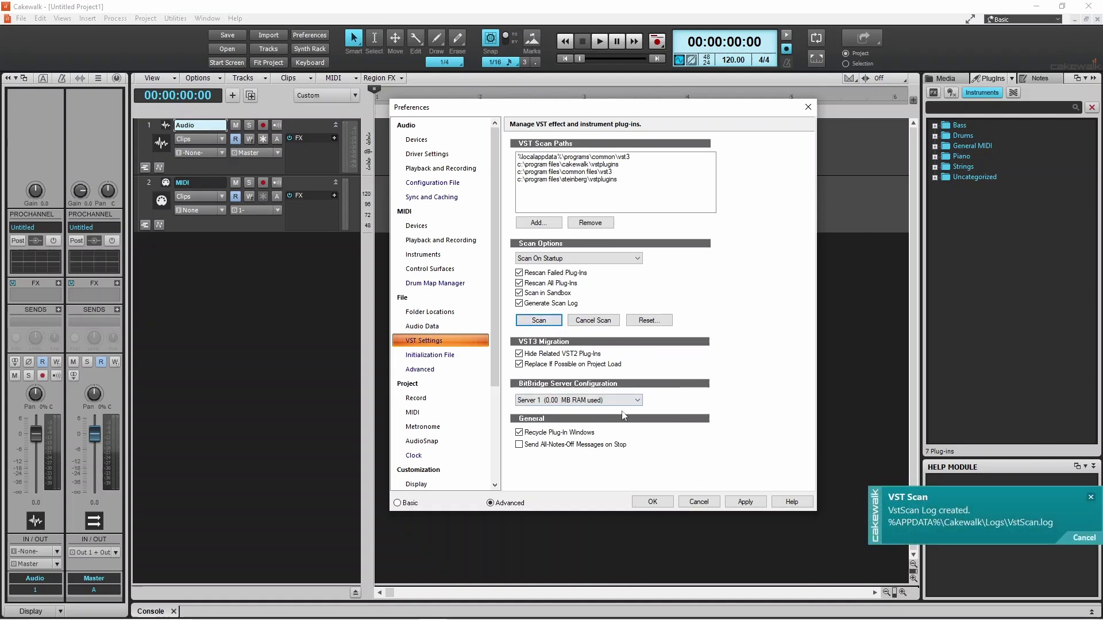
left_click(653, 501)
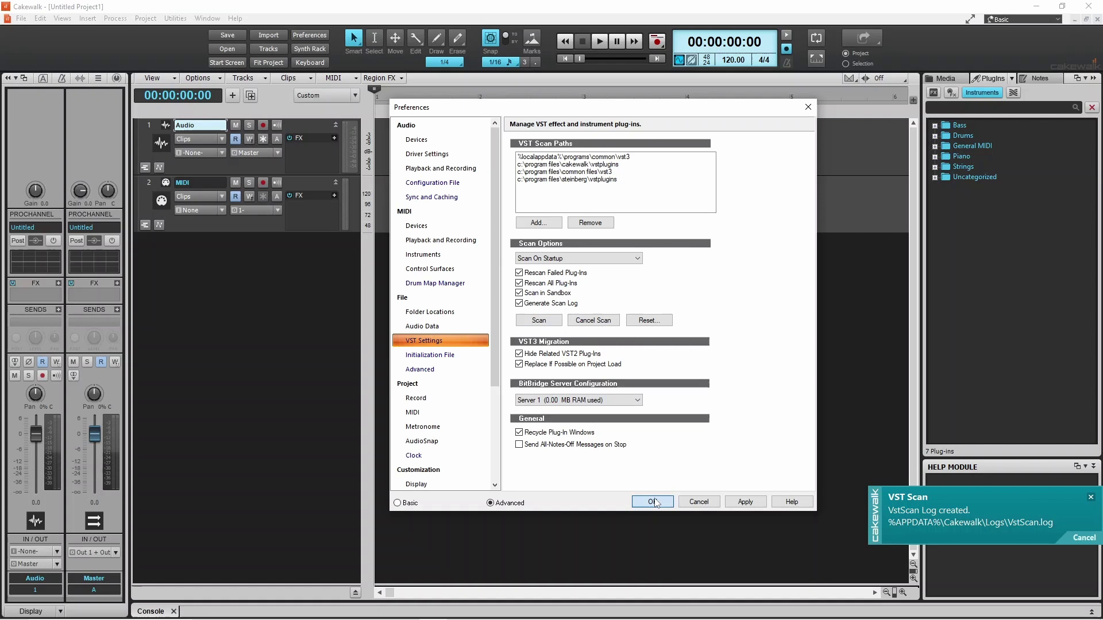
left_click(1083, 538)
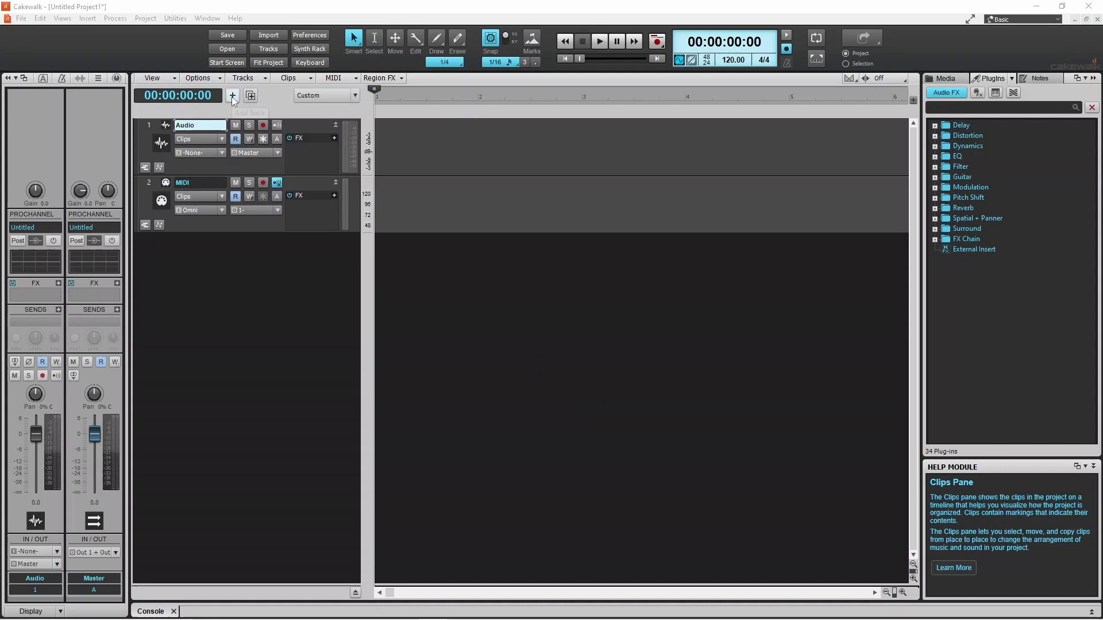
Create an instrument track using Kontakt 7 with its input set to Omni
left_click(233, 96)
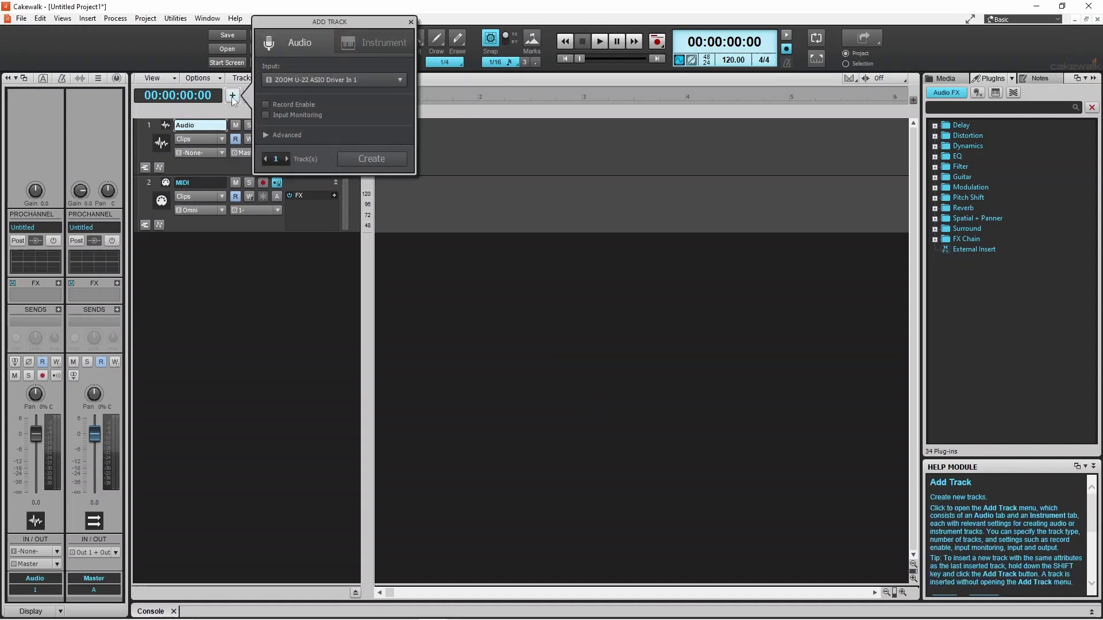
left_click(394, 46)
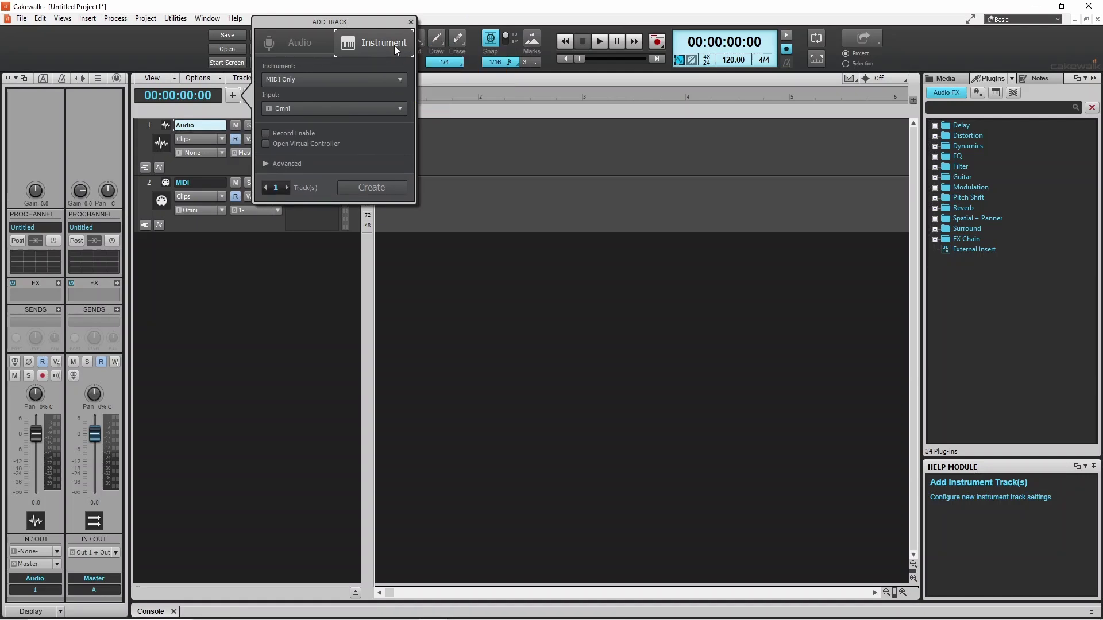
left_click(368, 80)
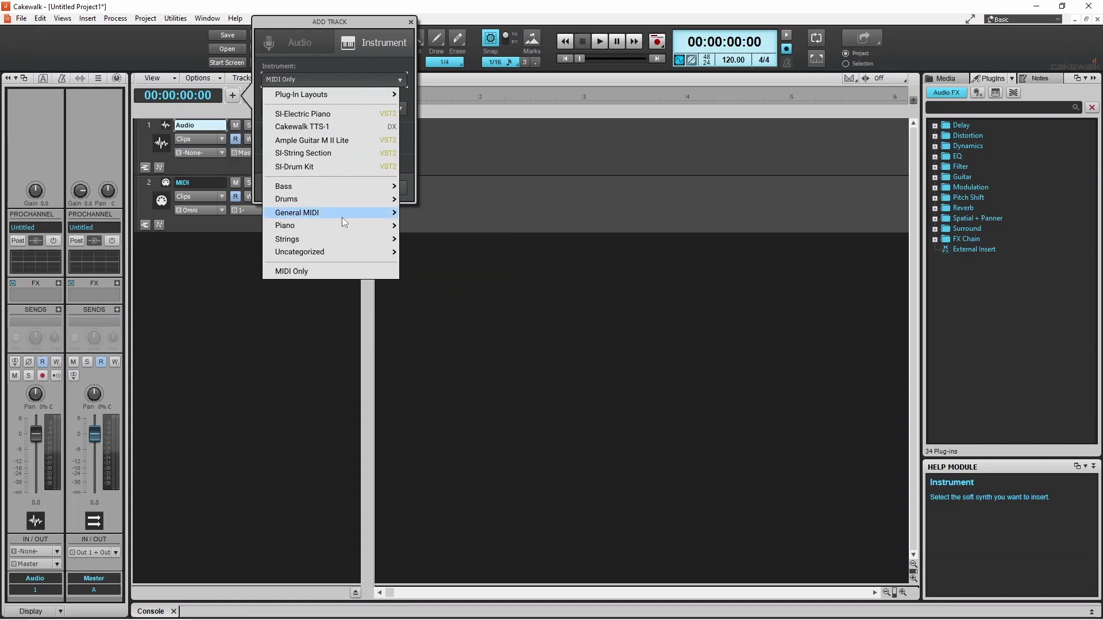
mouse_move(330, 254)
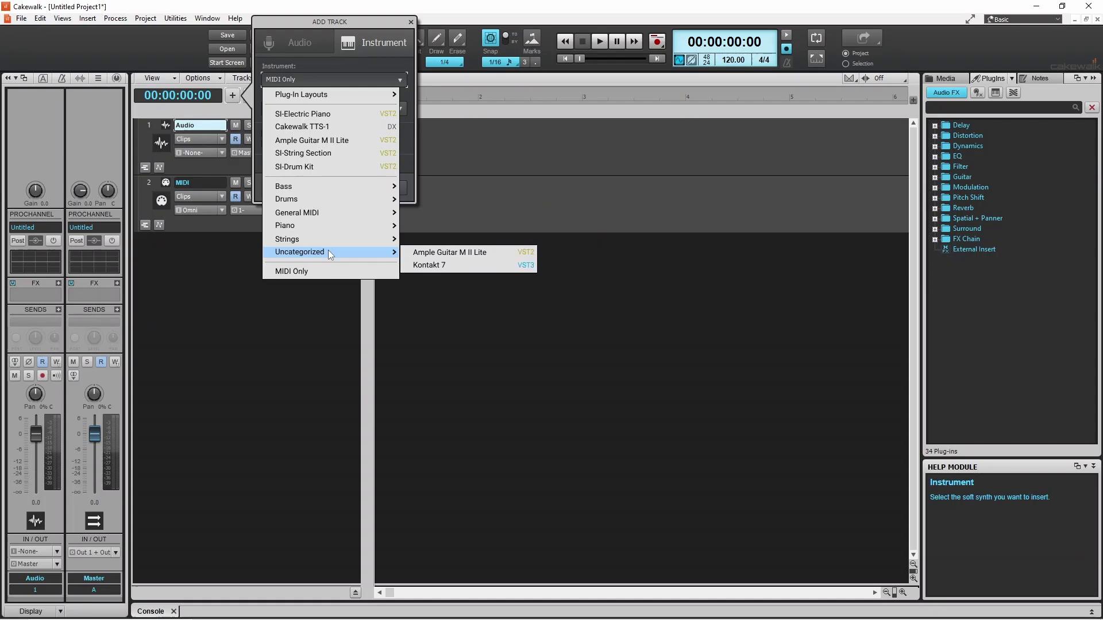
left_click(429, 267)
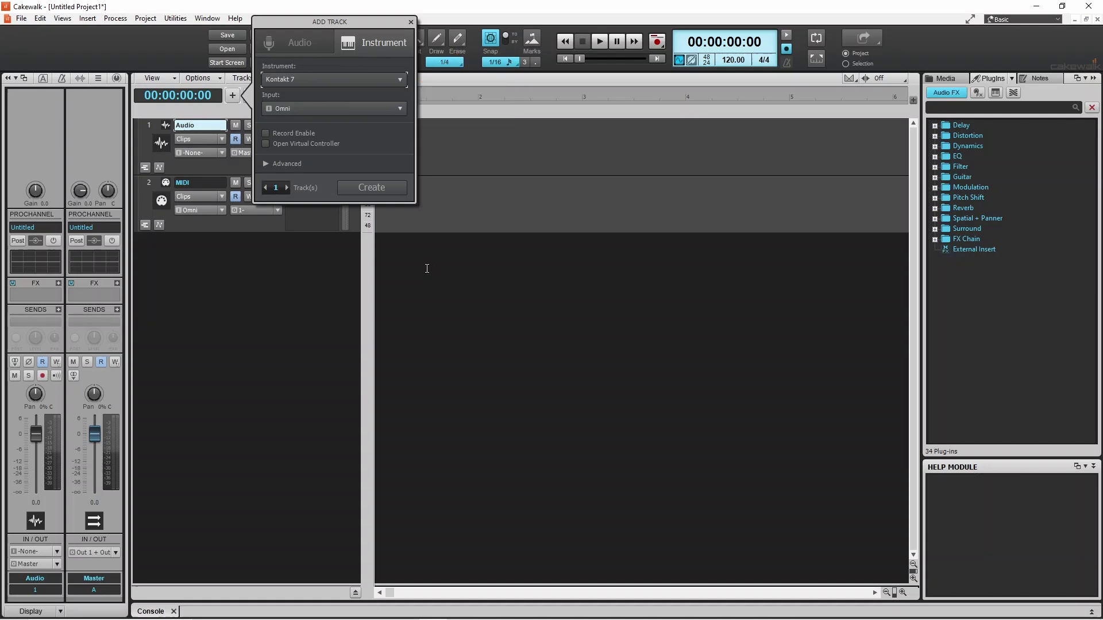
left_click(326, 109)
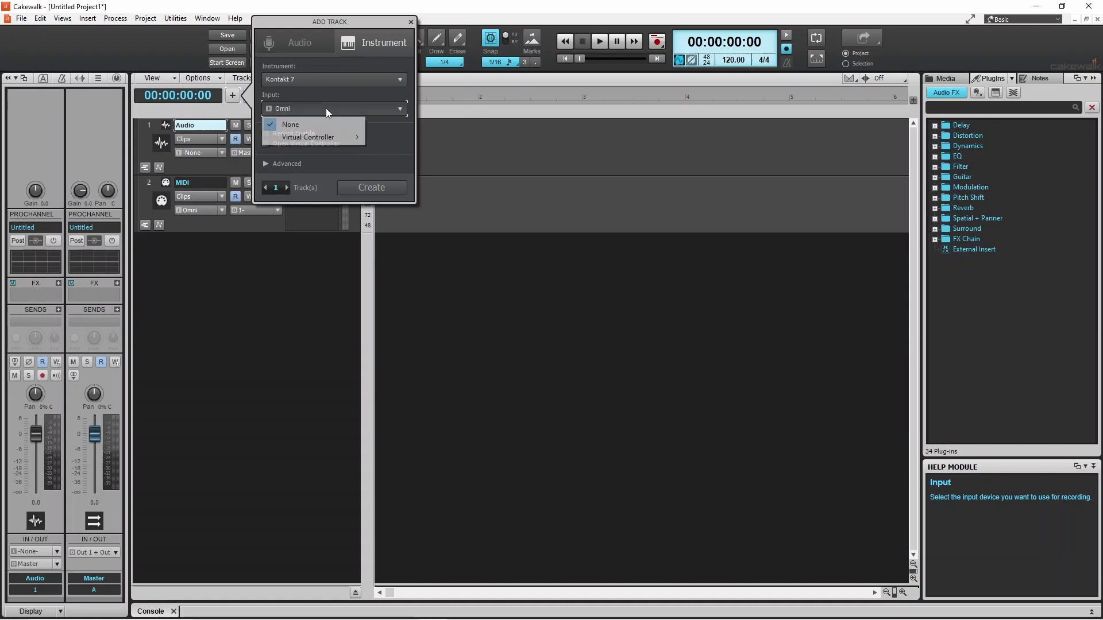
left_click(385, 128)
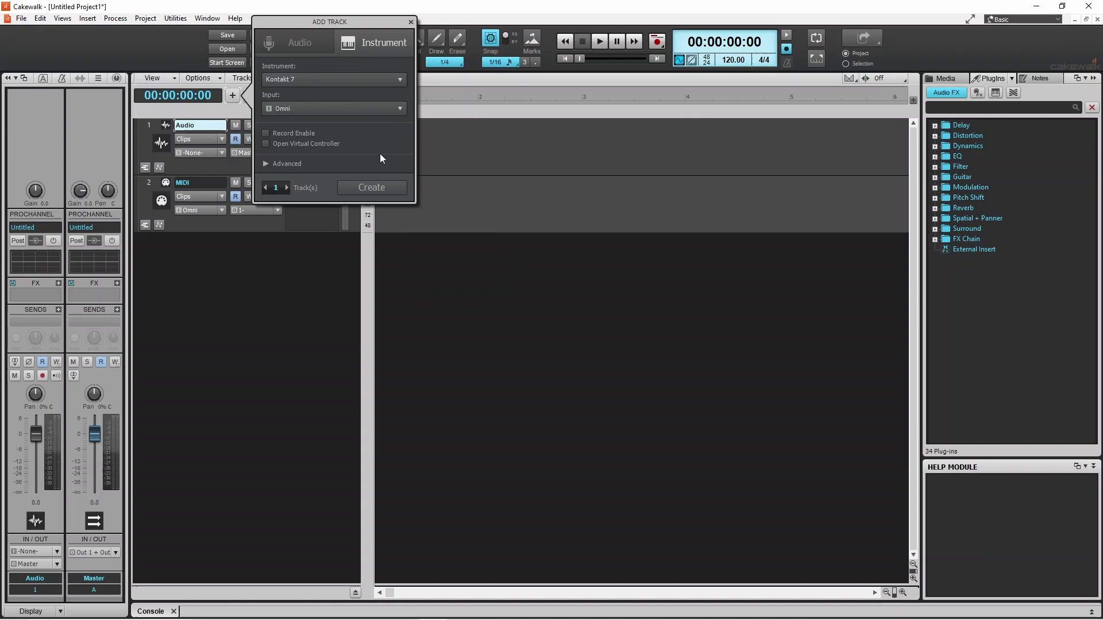
left_click(371, 188)
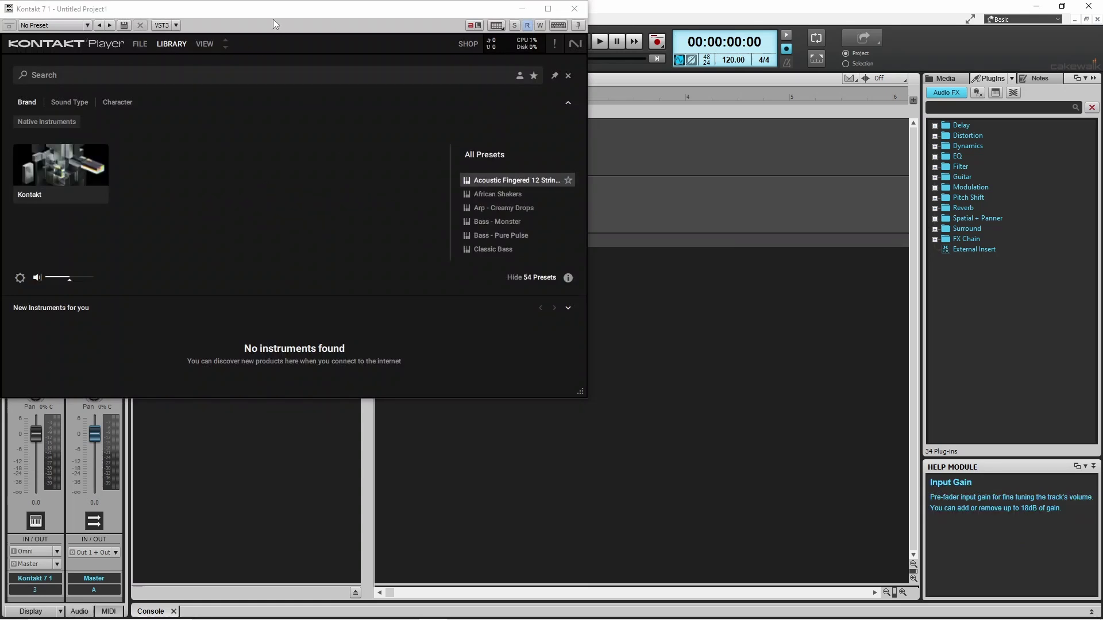
left_click_drag(271, 9, 516, 137)
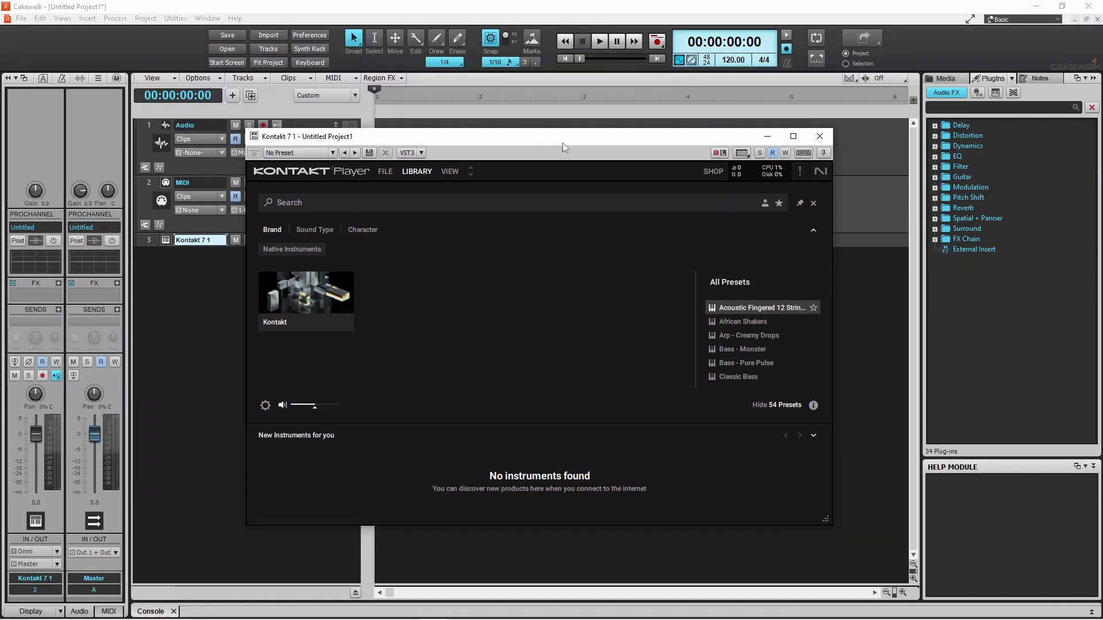
left_click(820, 136)
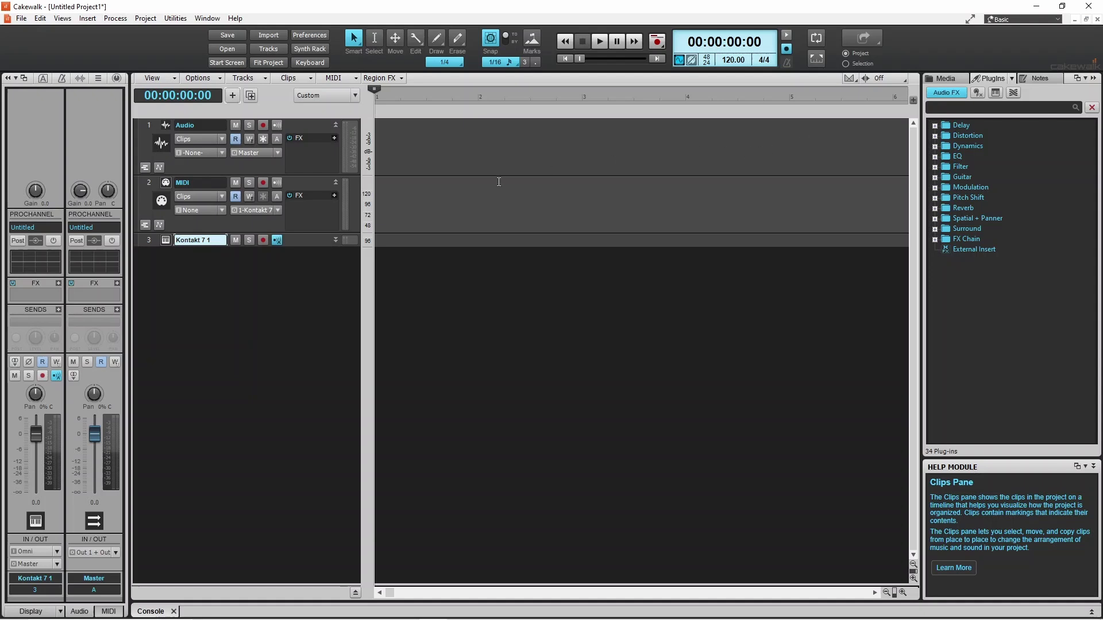
left_click(165, 241)
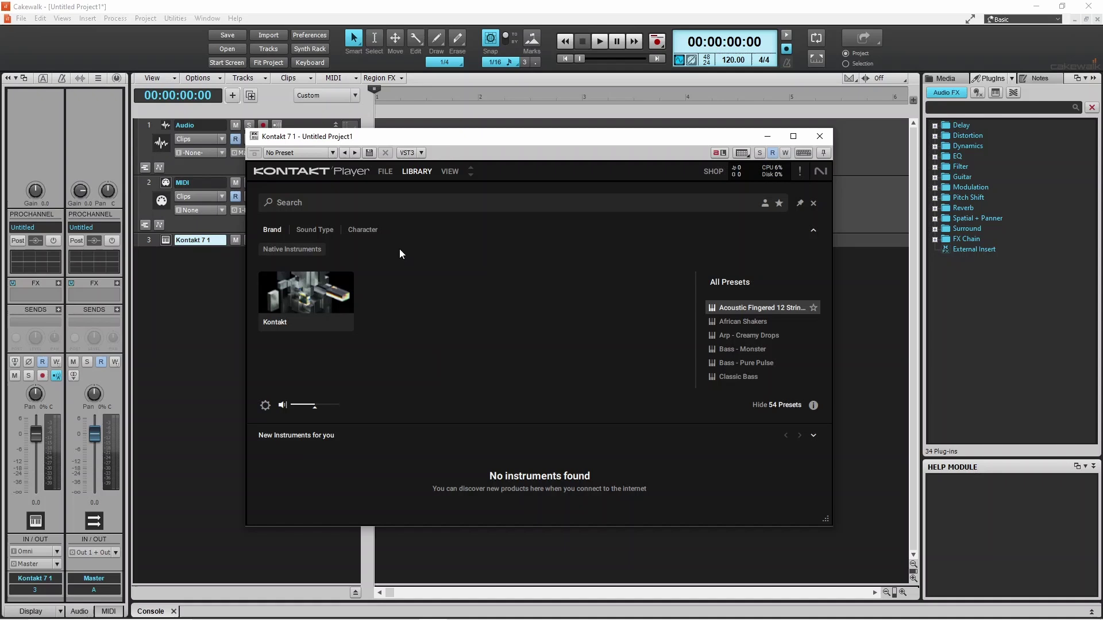
Switch Kontakt to Rack View and open Factory Selection 2's Acoustic instruments folder
left_click(355, 174)
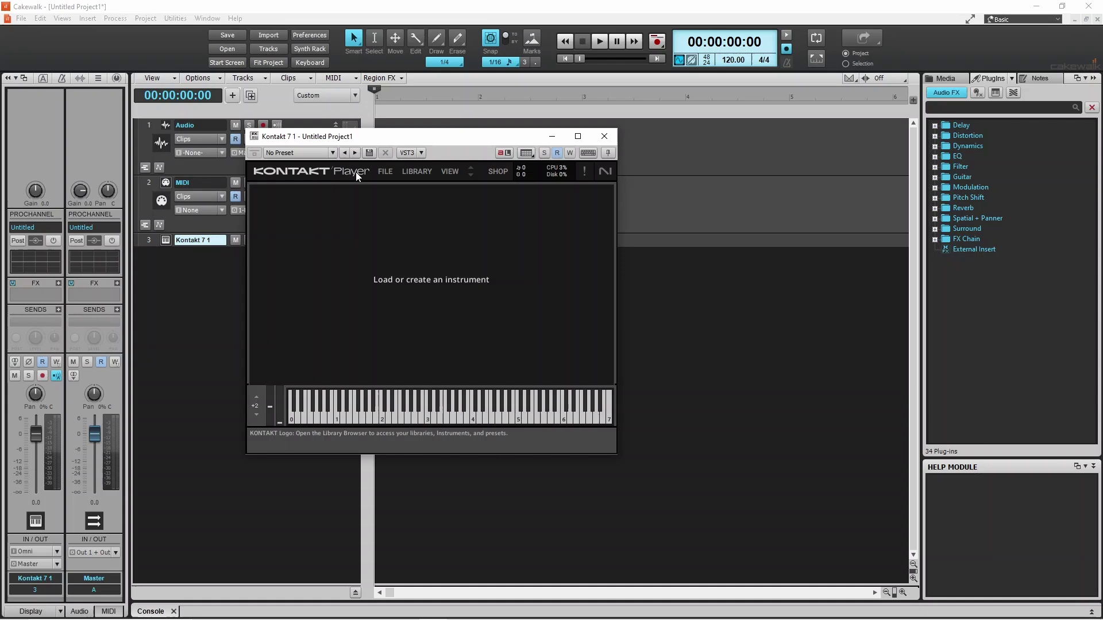
left_click(448, 171)
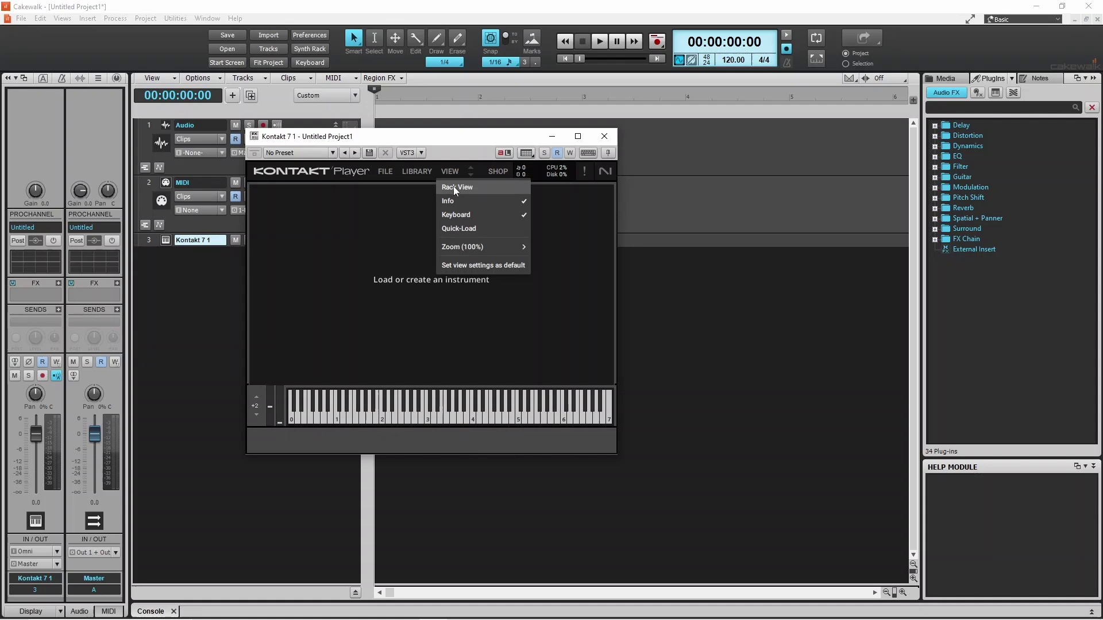
left_click(453, 186)
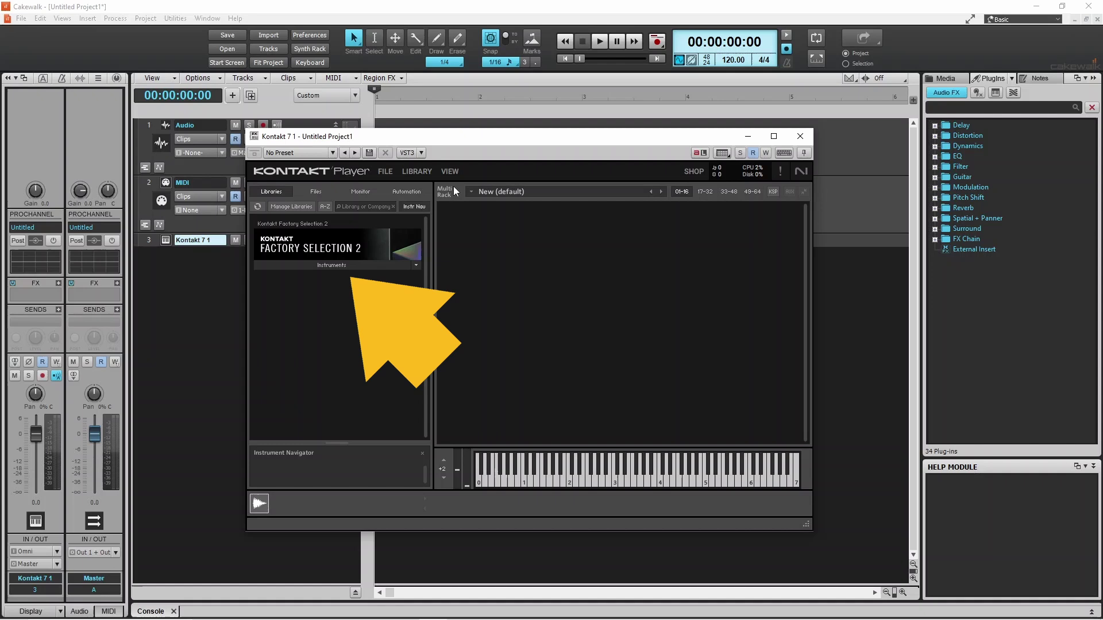
left_click(348, 265)
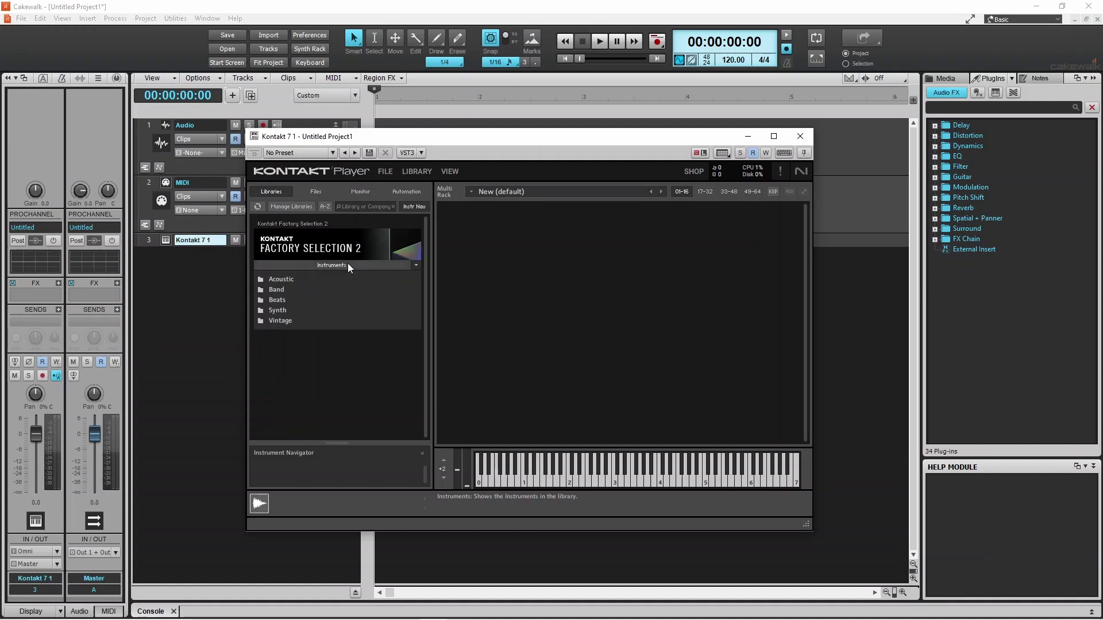
left_click(288, 278)
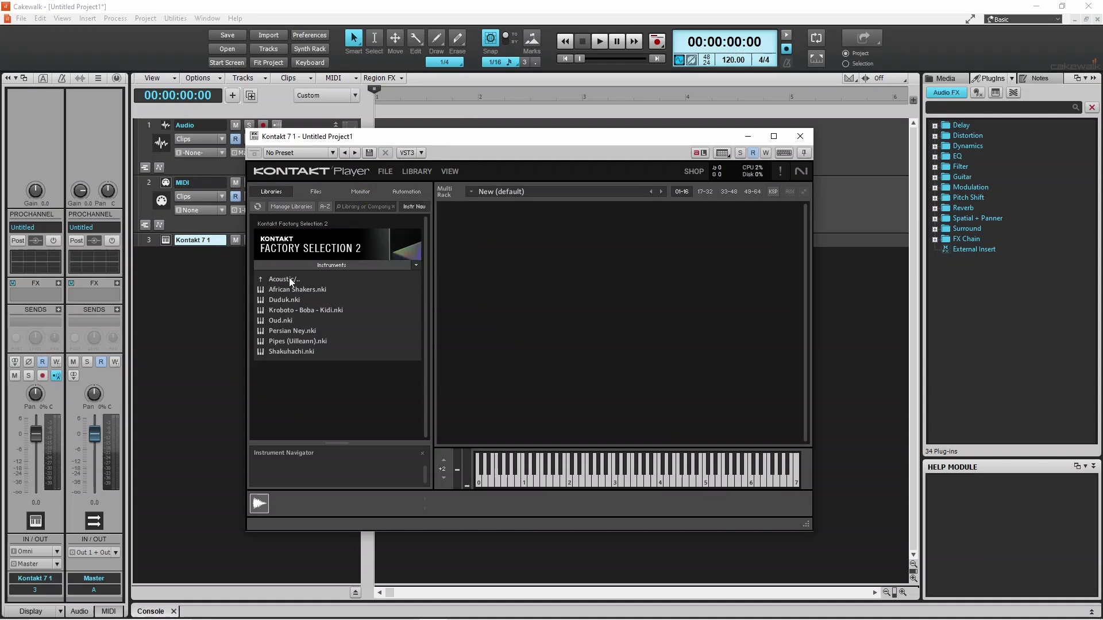
Preview African Shakers, Bass - Monster, Jazz Guitar, Kit - April Fools and Pad - Bowgart presets
left_click(355, 174)
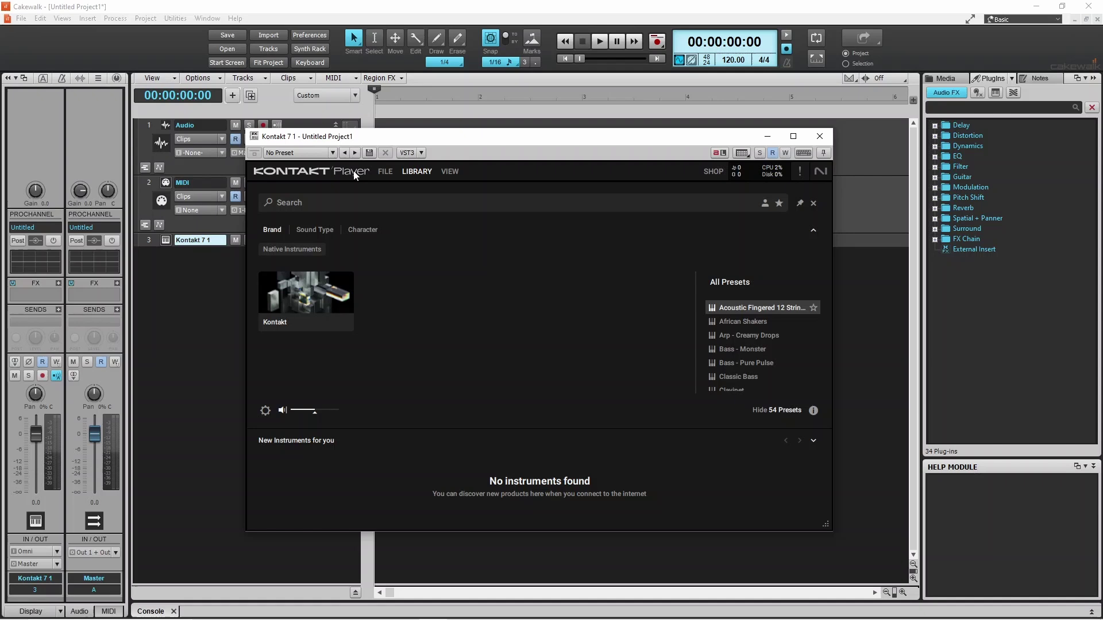
left_click(746, 317)
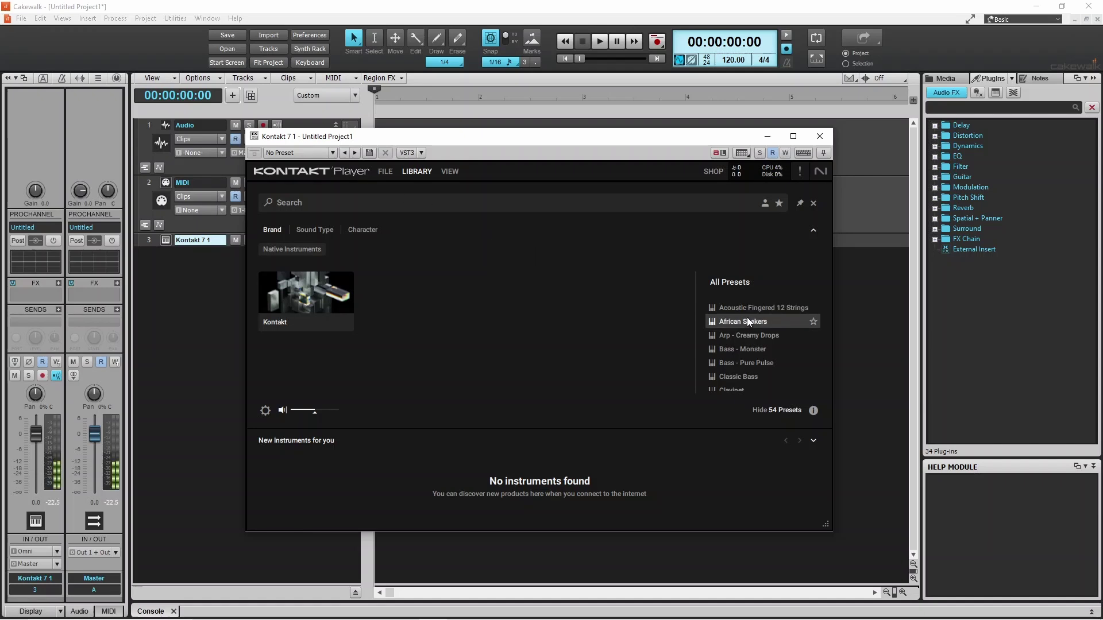
left_click(752, 348)
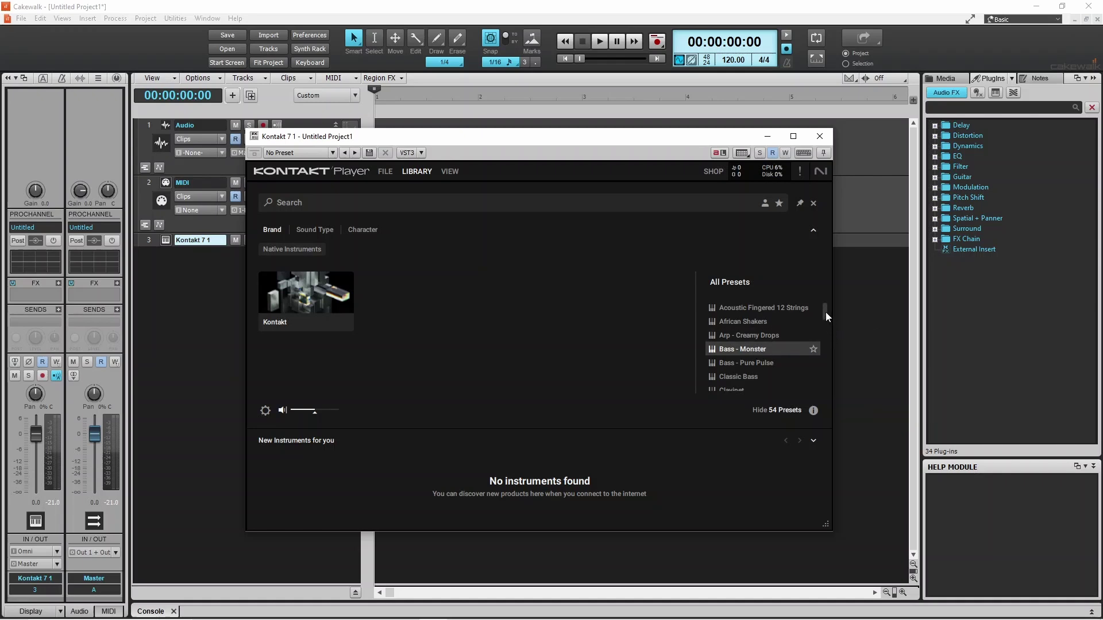
left_click_drag(826, 312, 825, 343)
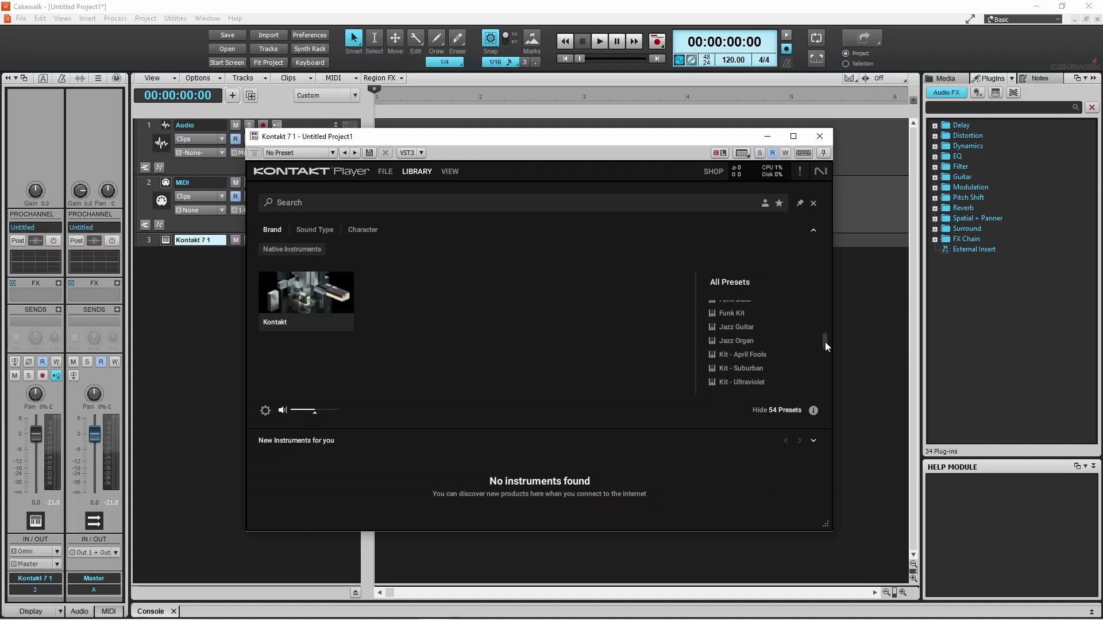
left_click(760, 327)
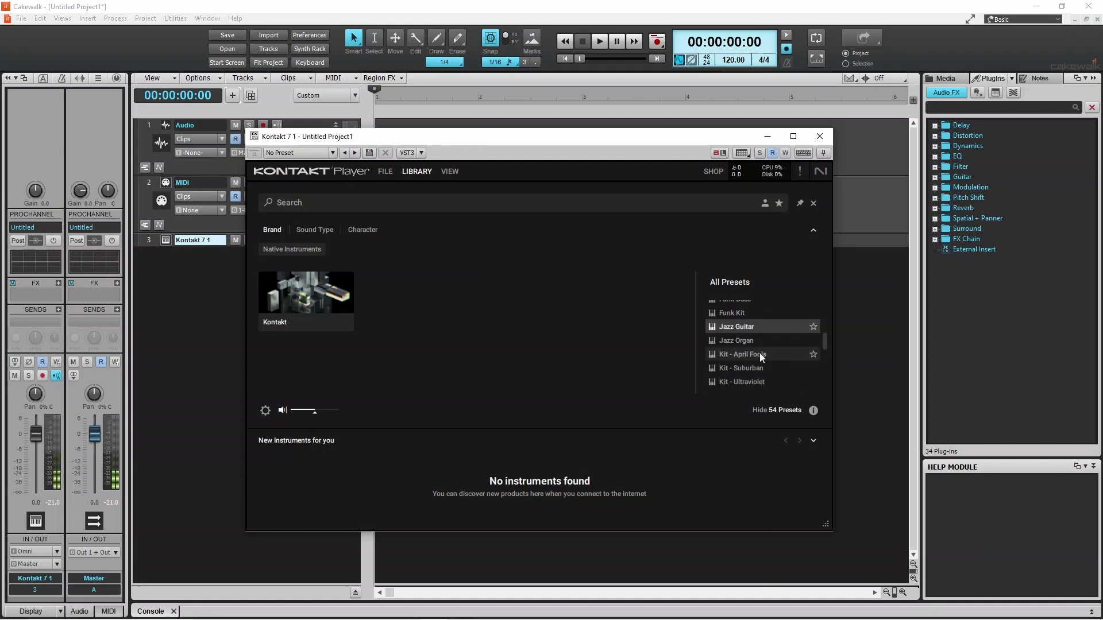
left_click(759, 353)
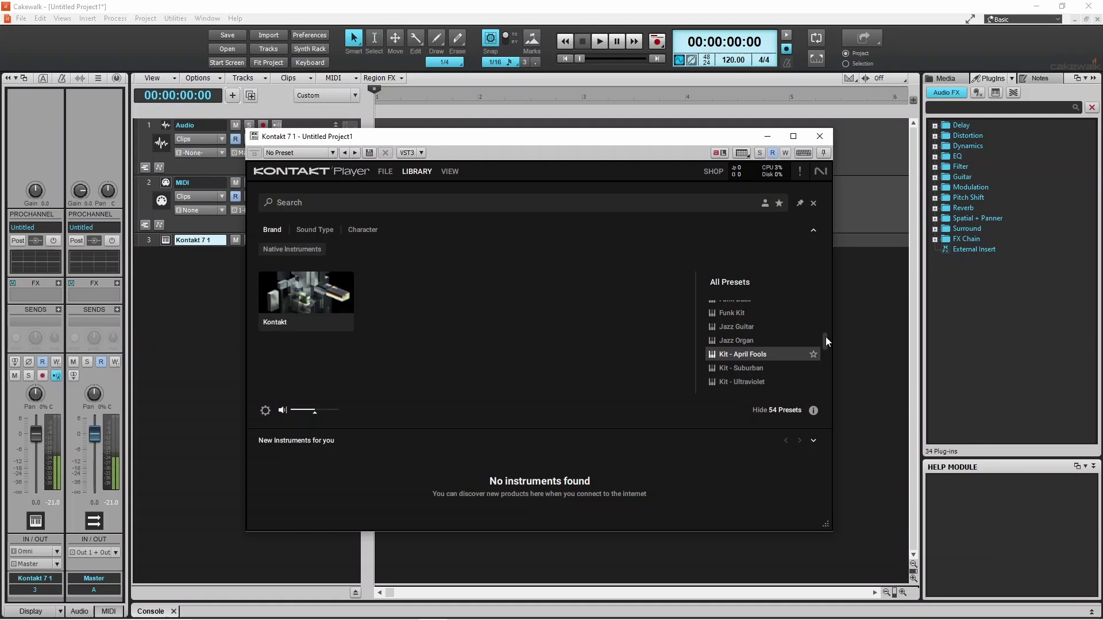
left_click_drag(826, 337, 823, 355)
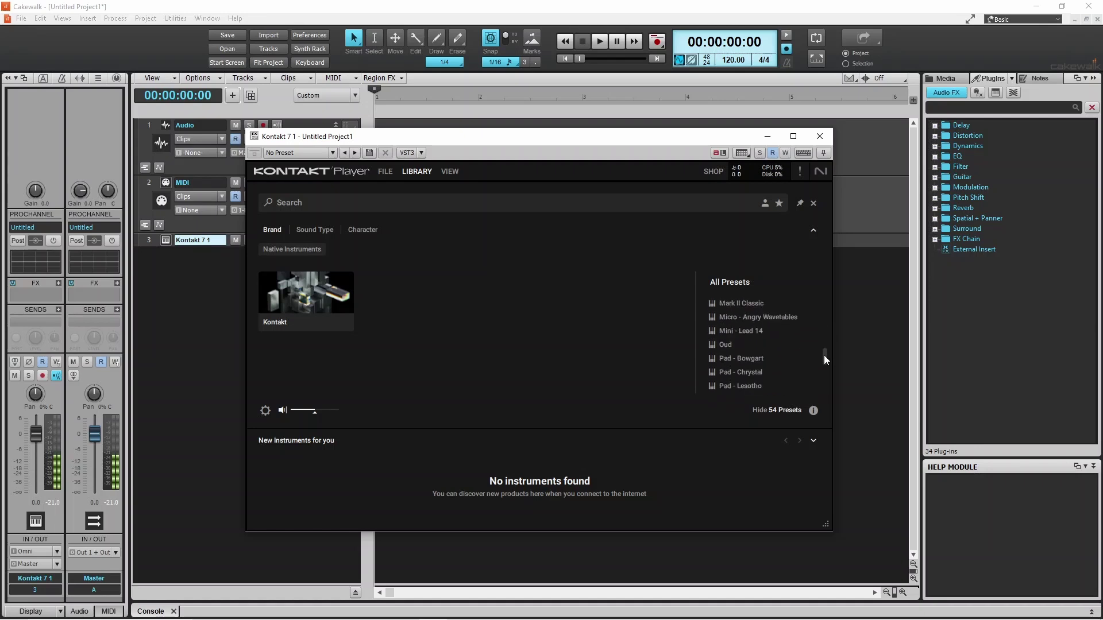
left_click(768, 358)
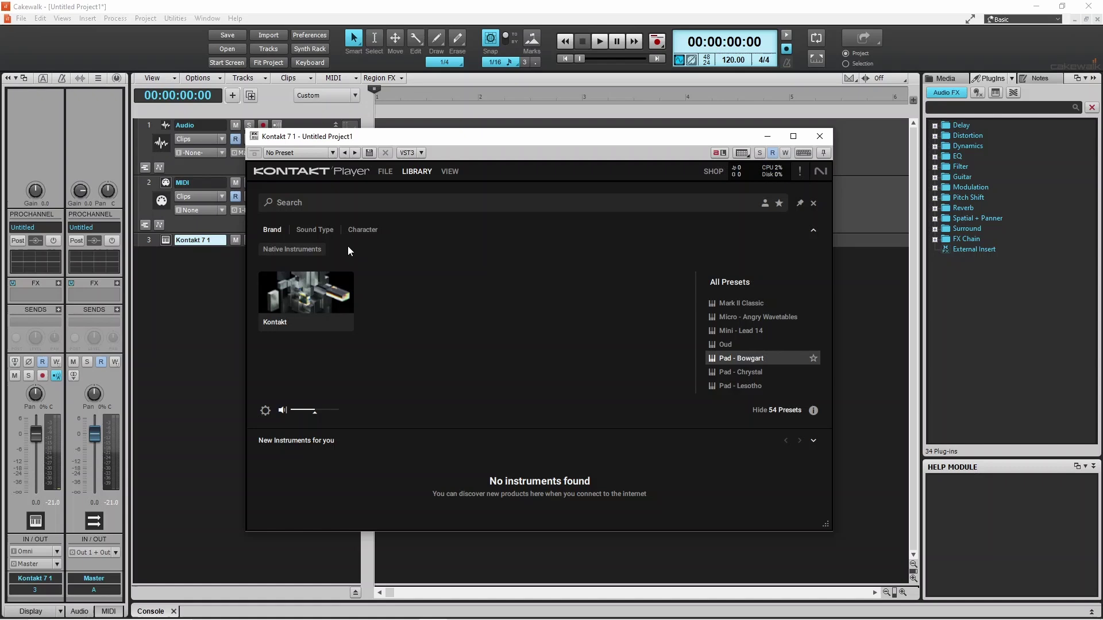
Filter Kontakt presets to Sound Type Guitar, trying and clearing the Distorted and Sample-based tags
left_click(323, 229)
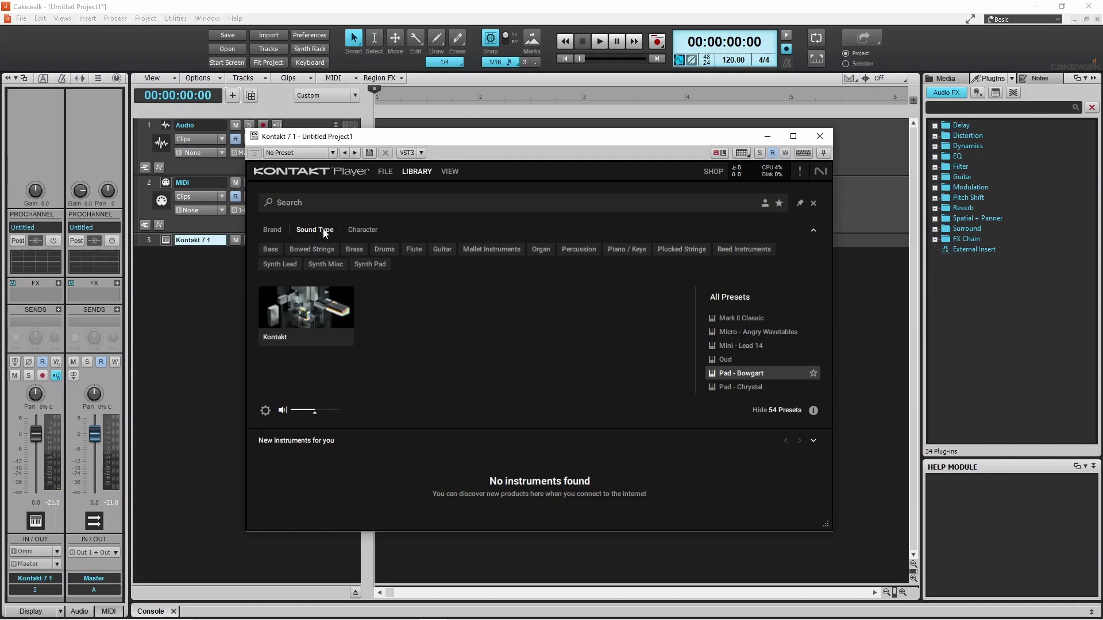
left_click(446, 249)
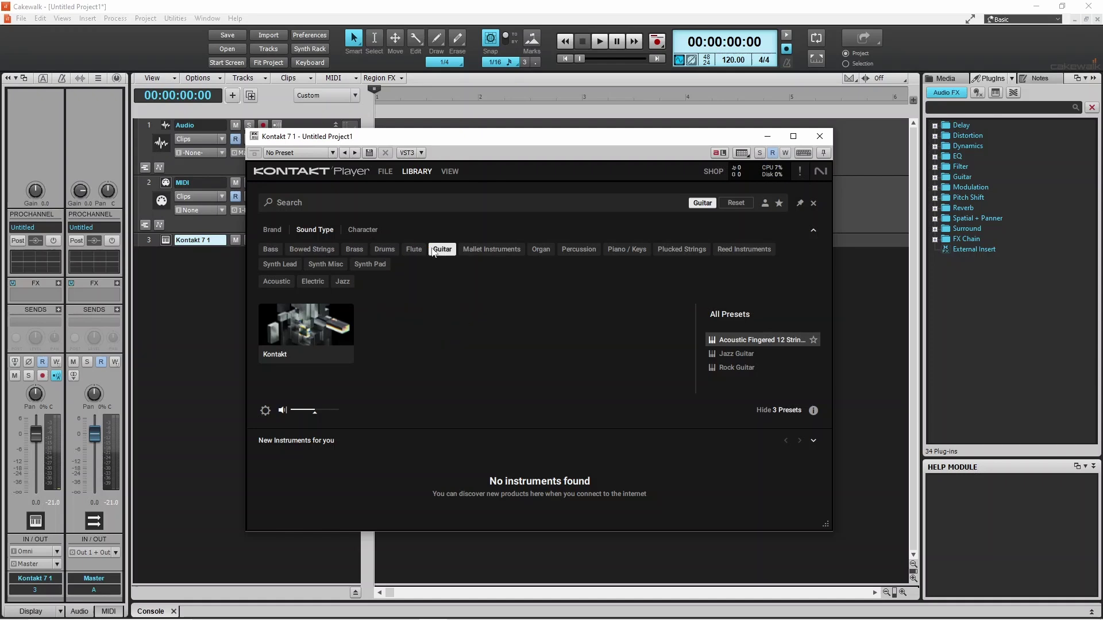
left_click(371, 230)
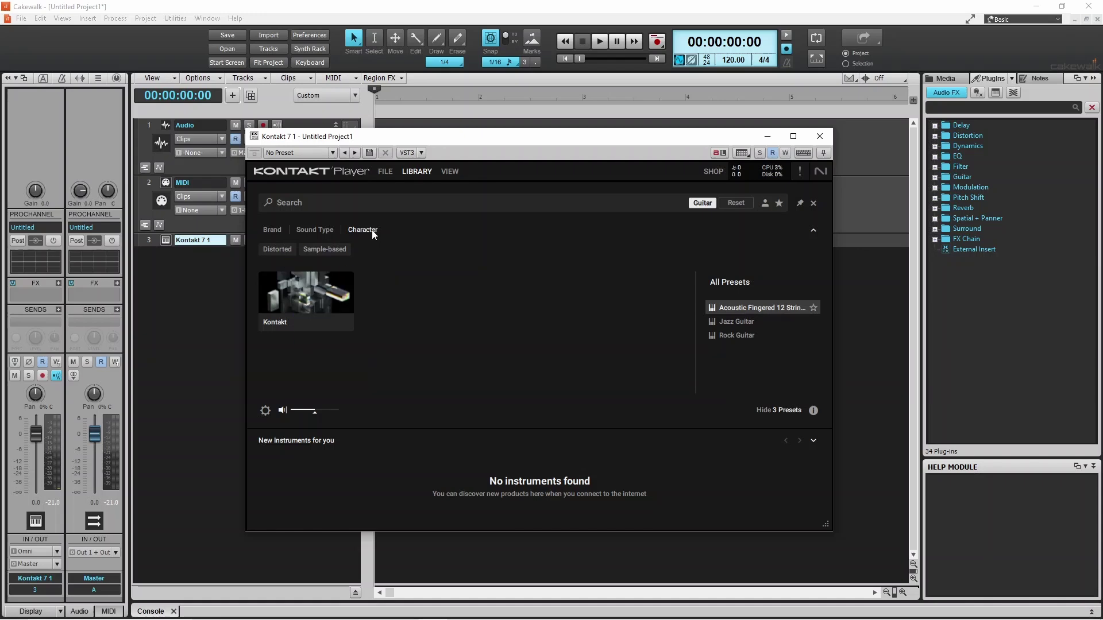
left_click(289, 250)
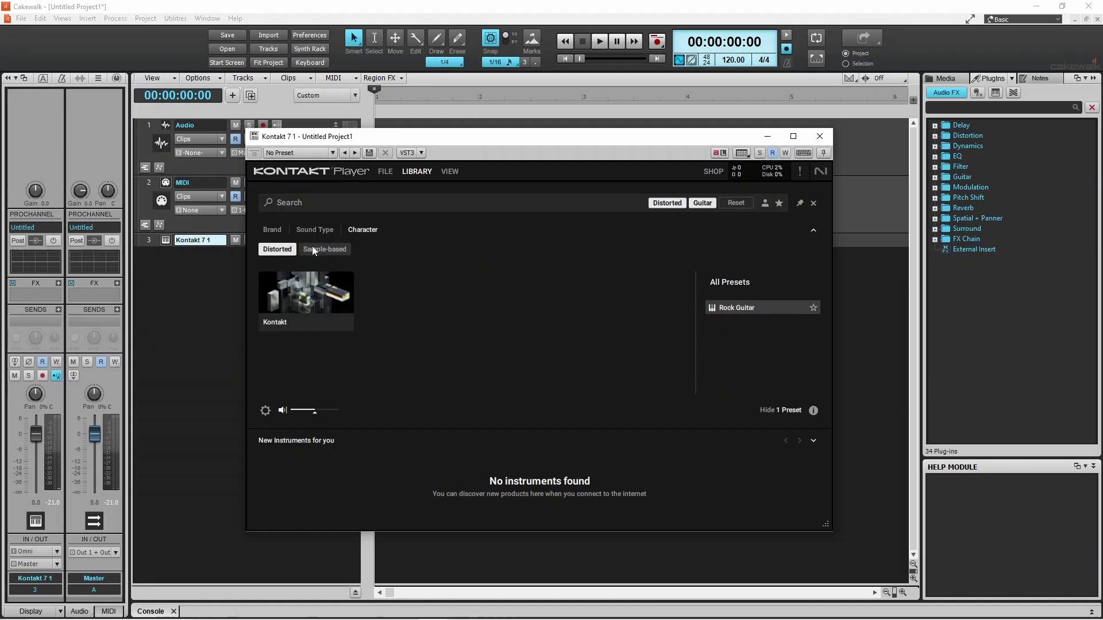
left_click(314, 251)
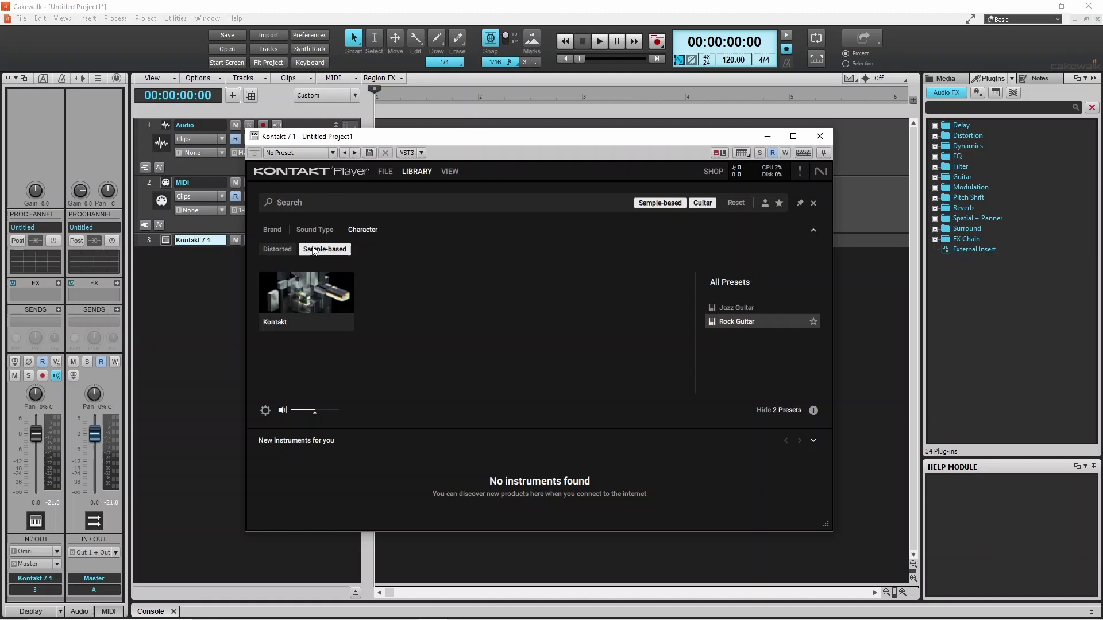
left_click(313, 251)
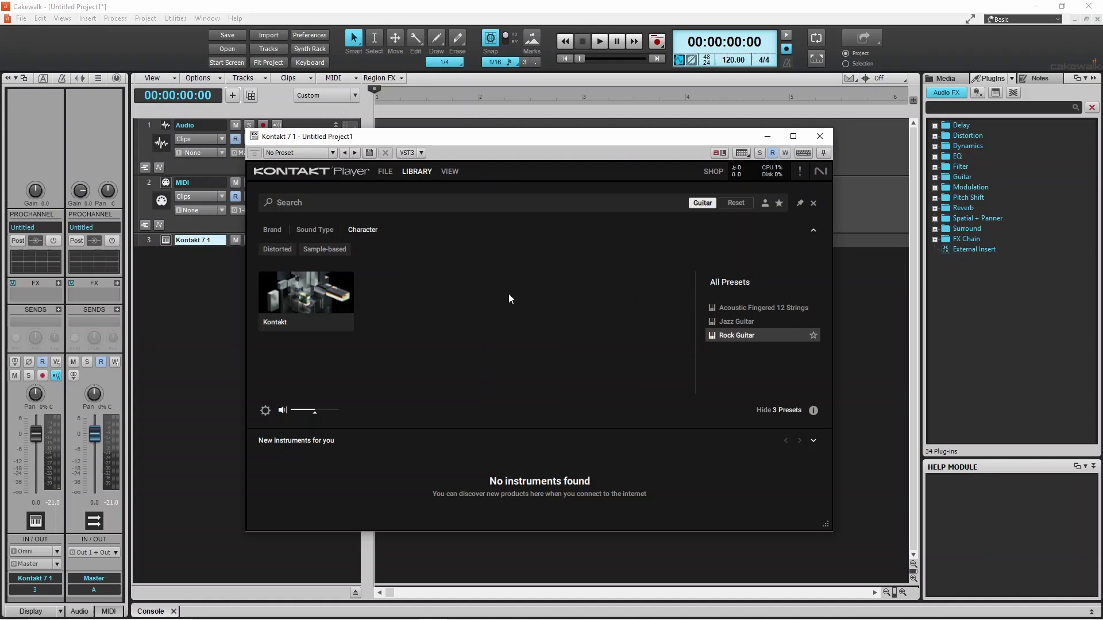
Load the Rock Guitar instrument and audition a few notes on Kontakt's keyboard
double_click(727, 335)
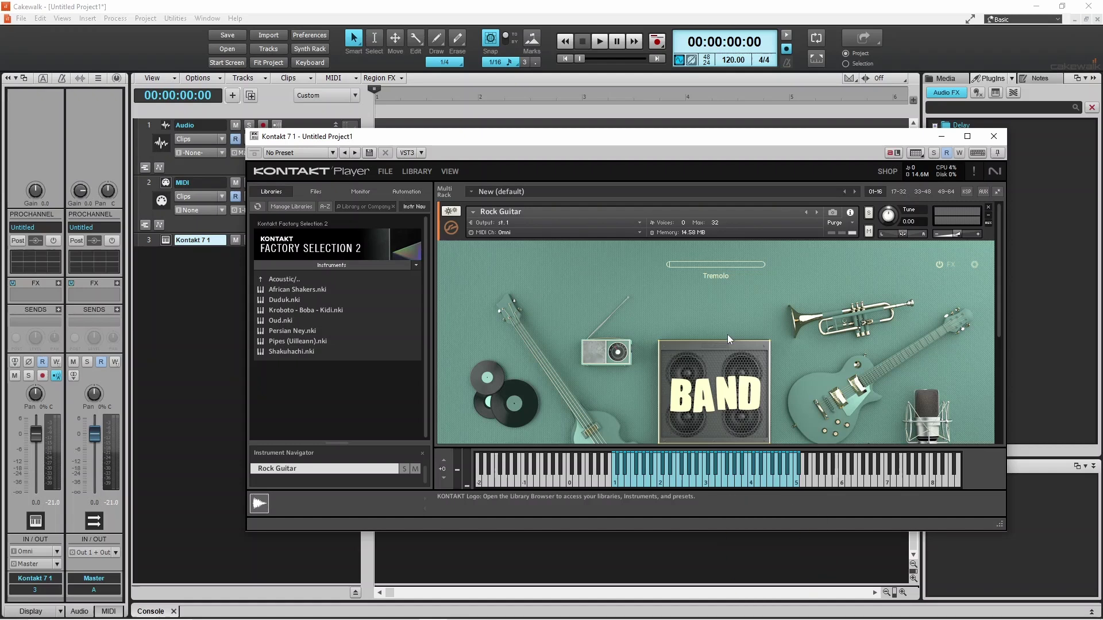
left_click(685, 481)
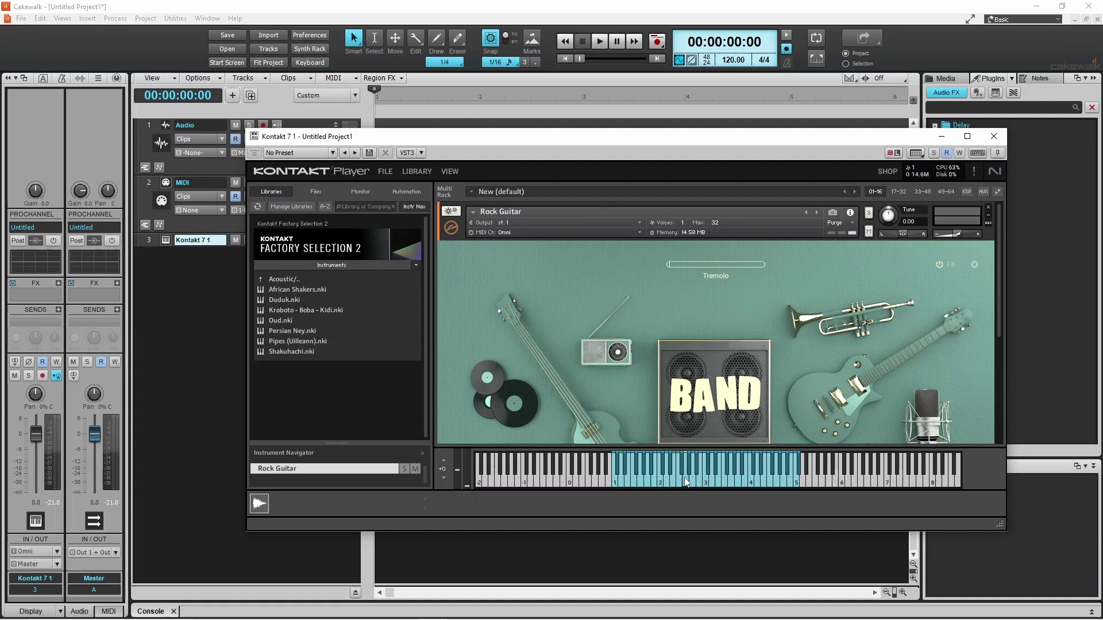
left_click(603, 483)
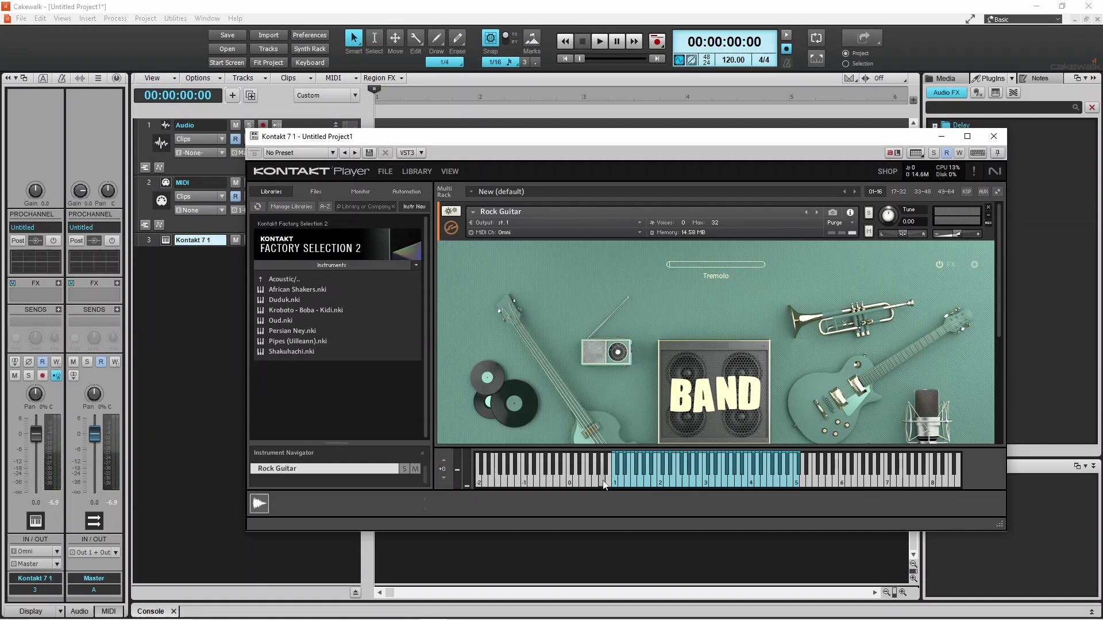
left_click(637, 485)
Raise Tremolo to 62, then settle it at 35, auditioning notes after each change
mouse_move(670, 264)
left_click_drag(710, 268, 773, 267)
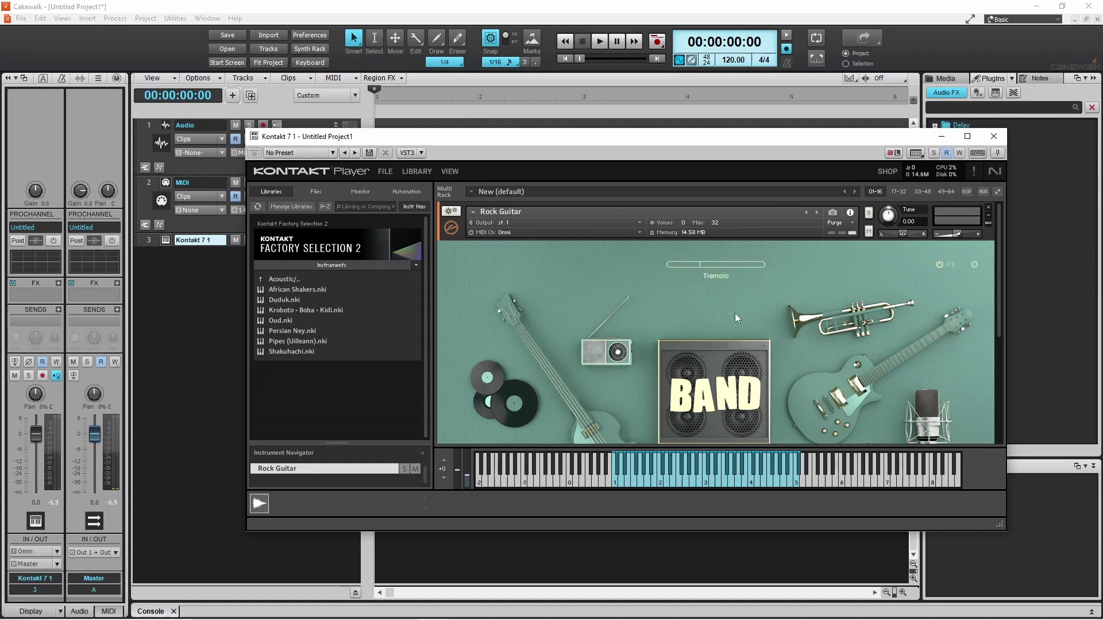
left_click(677, 486)
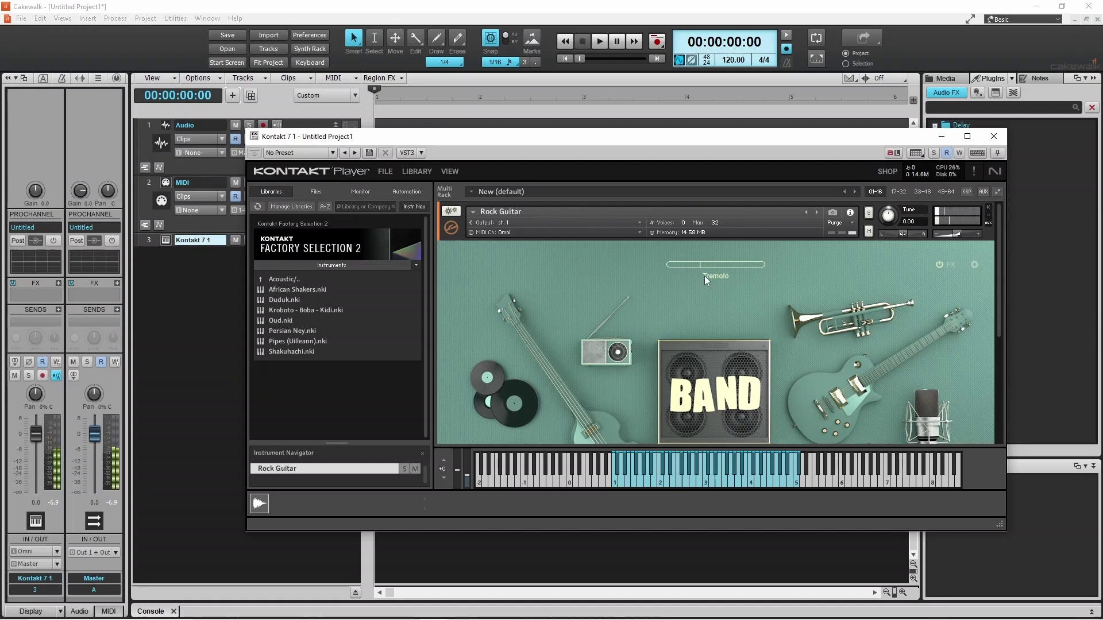
left_click_drag(701, 263, 884, 267)
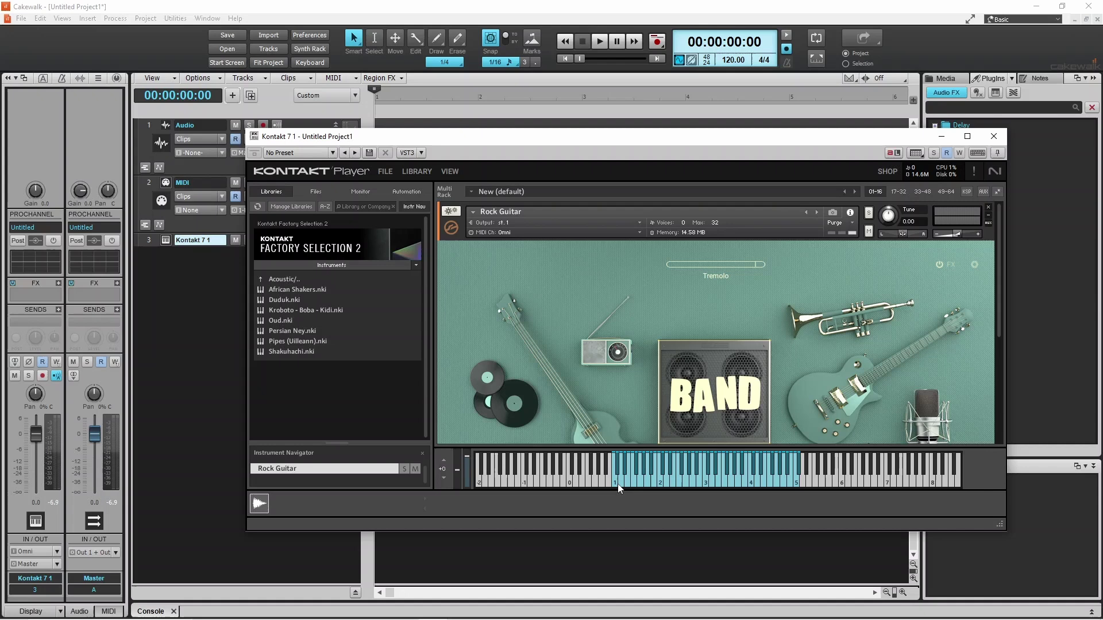
left_click(646, 477)
left_click_drag(755, 262, 439, 283)
left_click(660, 481)
On the Rock Guitar FX page, audition Delay with raised Feedback, then switch Delay off
left_click(950, 266)
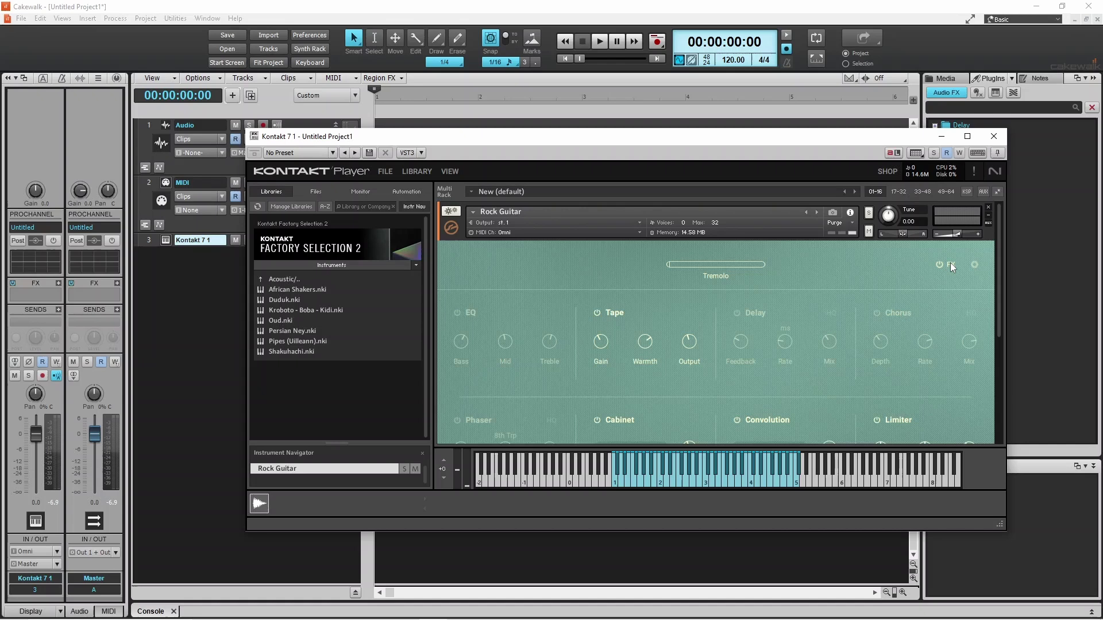
left_click(737, 313)
left_click(717, 477)
mouse_move(741, 343)
left_mouse_down()
mouse_move(733, 314)
mouse_move(741, 352)
left_mouse_up()
left_click(729, 477)
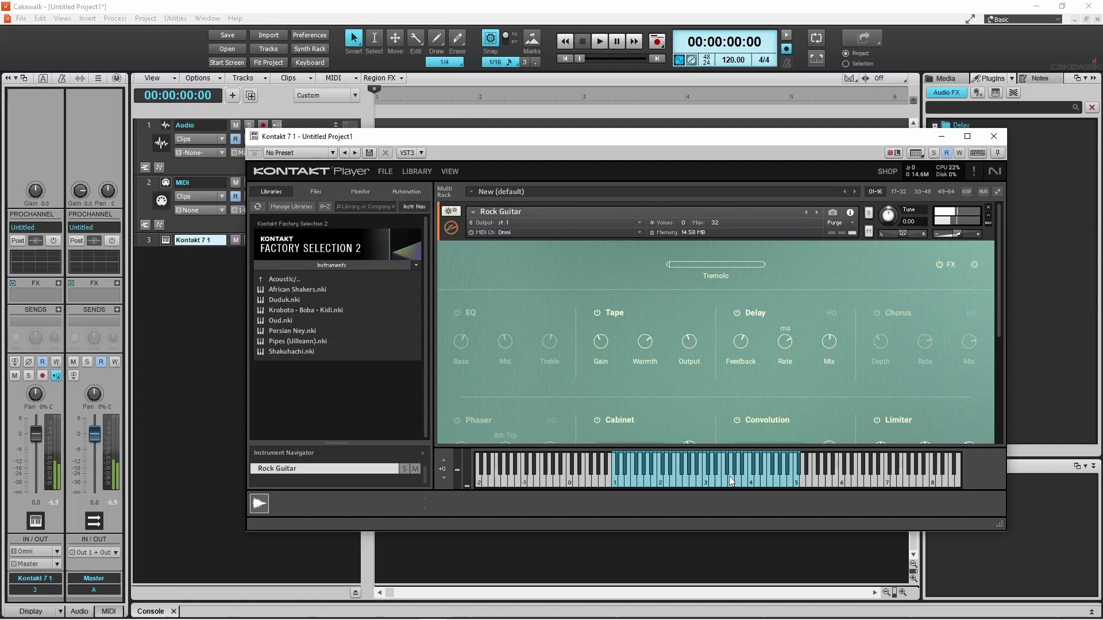
left_click(737, 314)
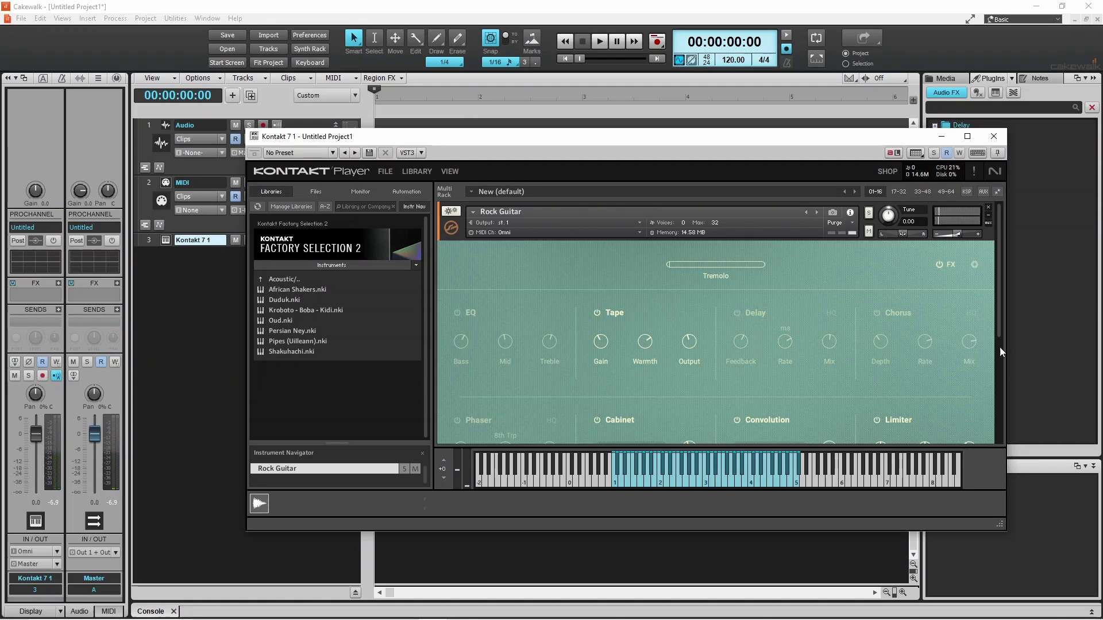
left_click_drag(998, 332, 997, 419)
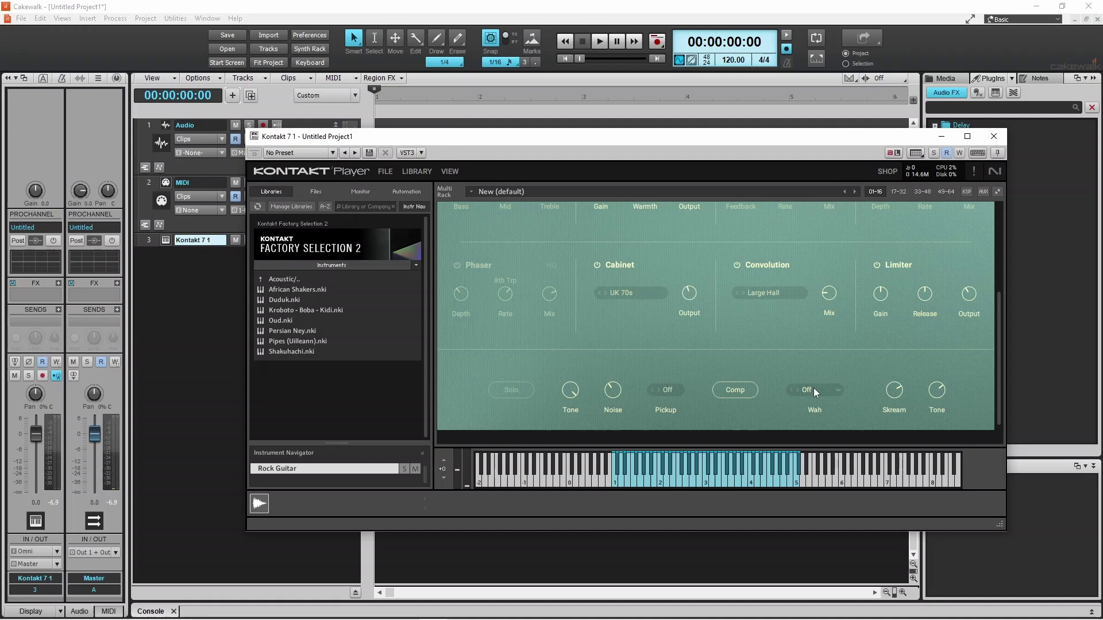
Audition a different Wah mode on the Rock Guitar, then set Wah back to Off
left_click(796, 391)
left_click(731, 485)
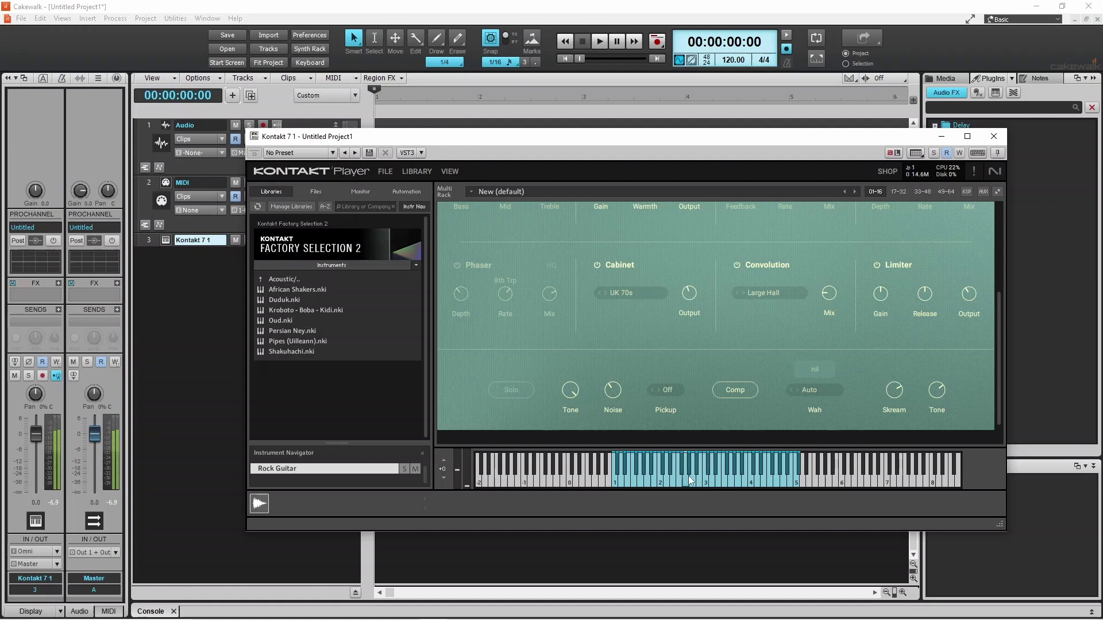
left_click(791, 388)
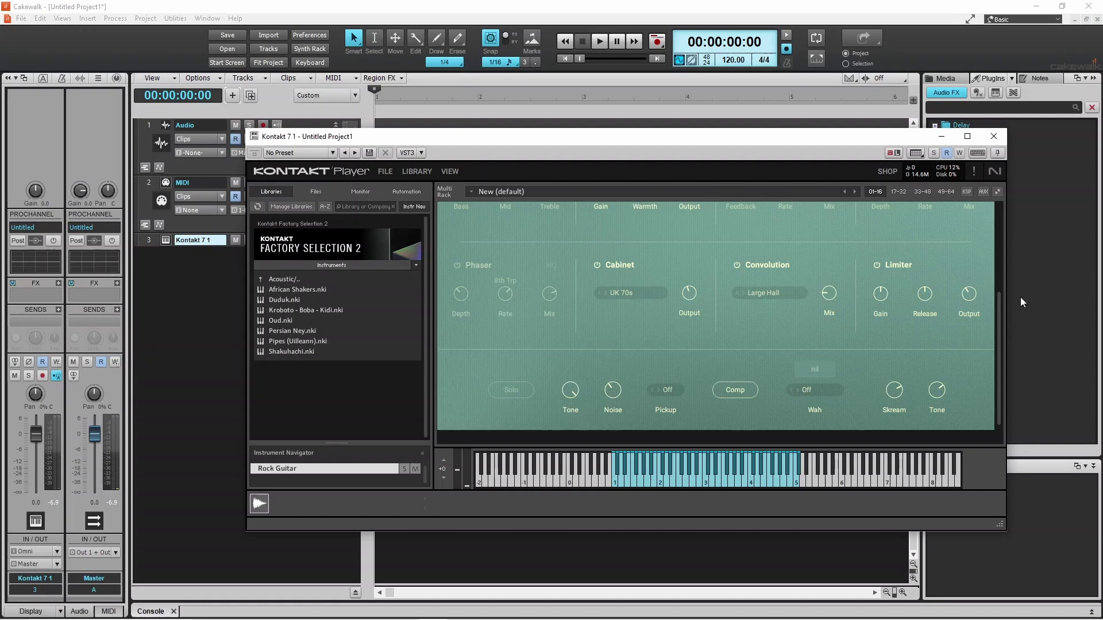
left_click_drag(996, 306, 996, 223)
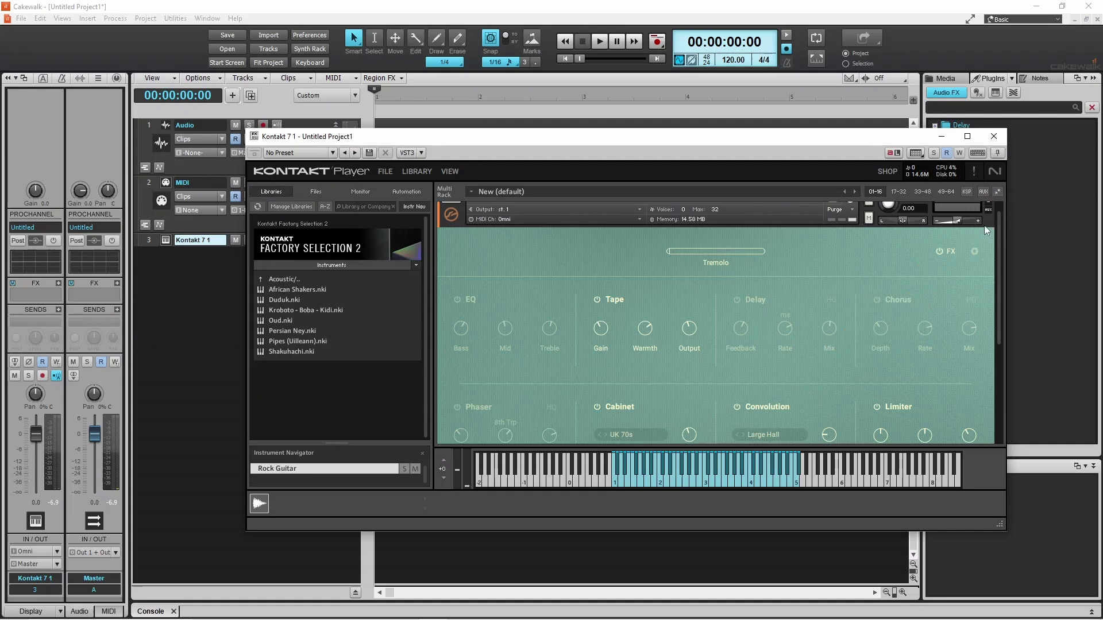
left_click(949, 250)
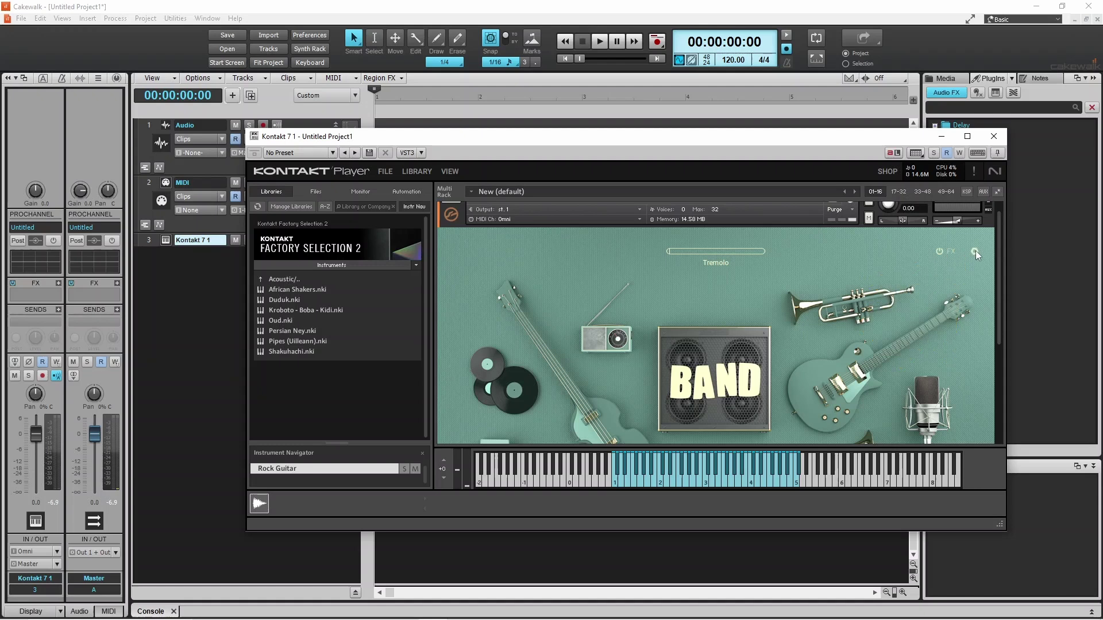
left_click(975, 251)
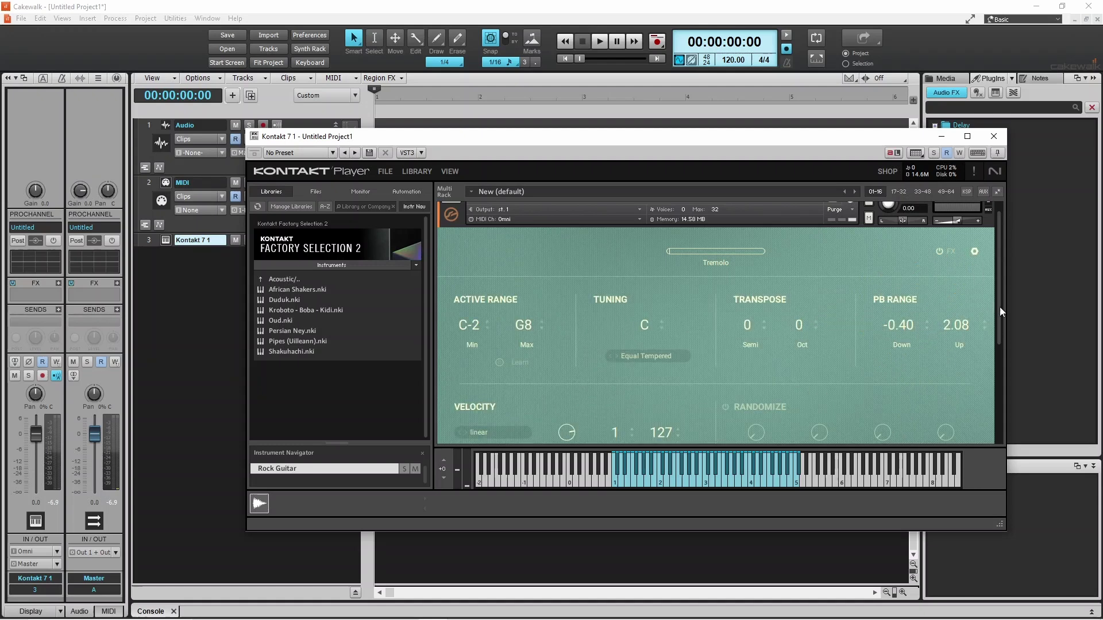
left_click_drag(999, 309, 998, 353)
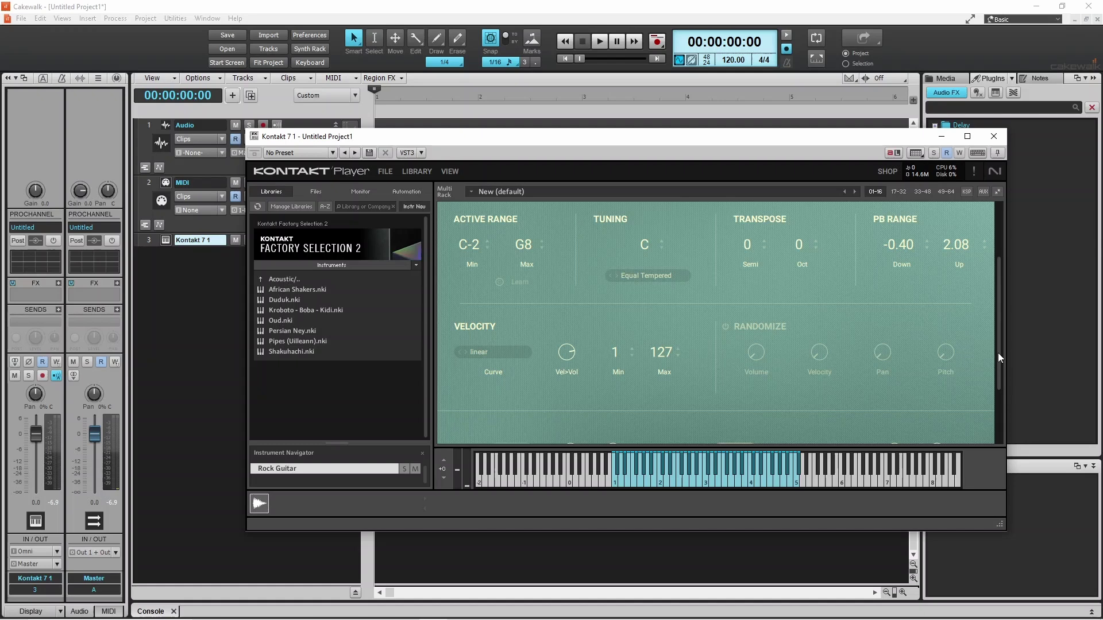
left_click_drag(998, 353, 1003, 306)
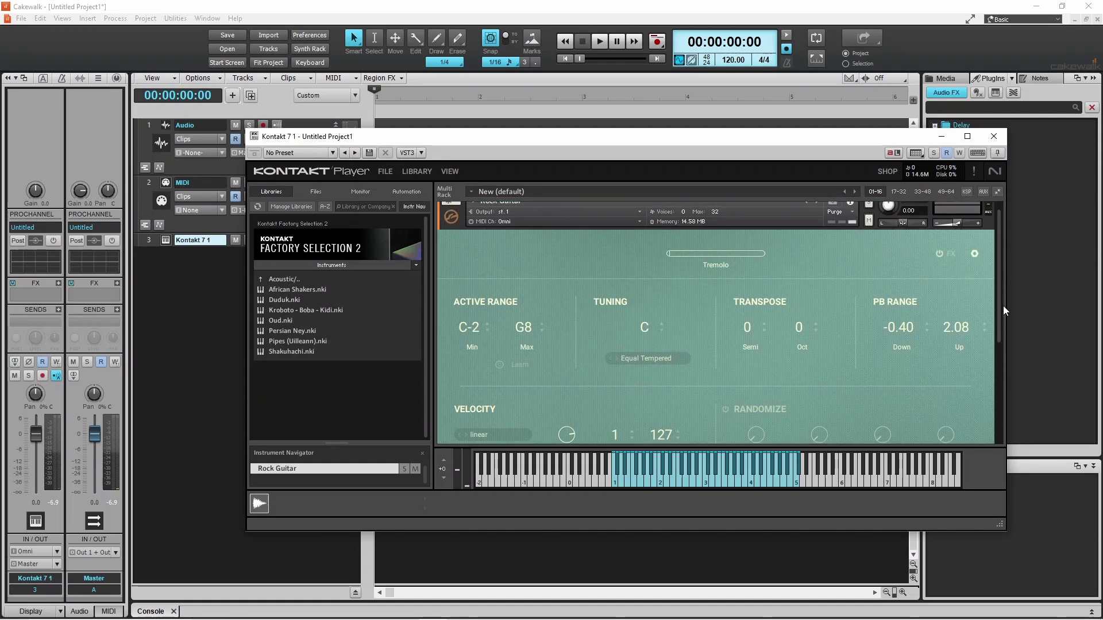
left_click(976, 254)
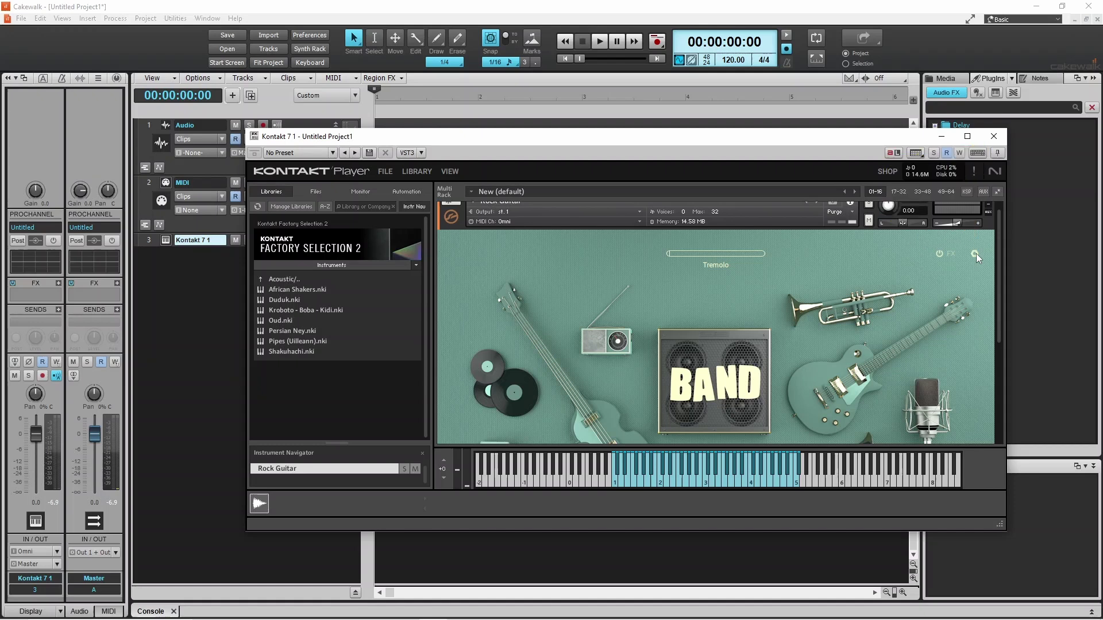
Close Kontakt, expand track 3 and record-arm Kontakt 7 1 with All External input
left_click(993, 136)
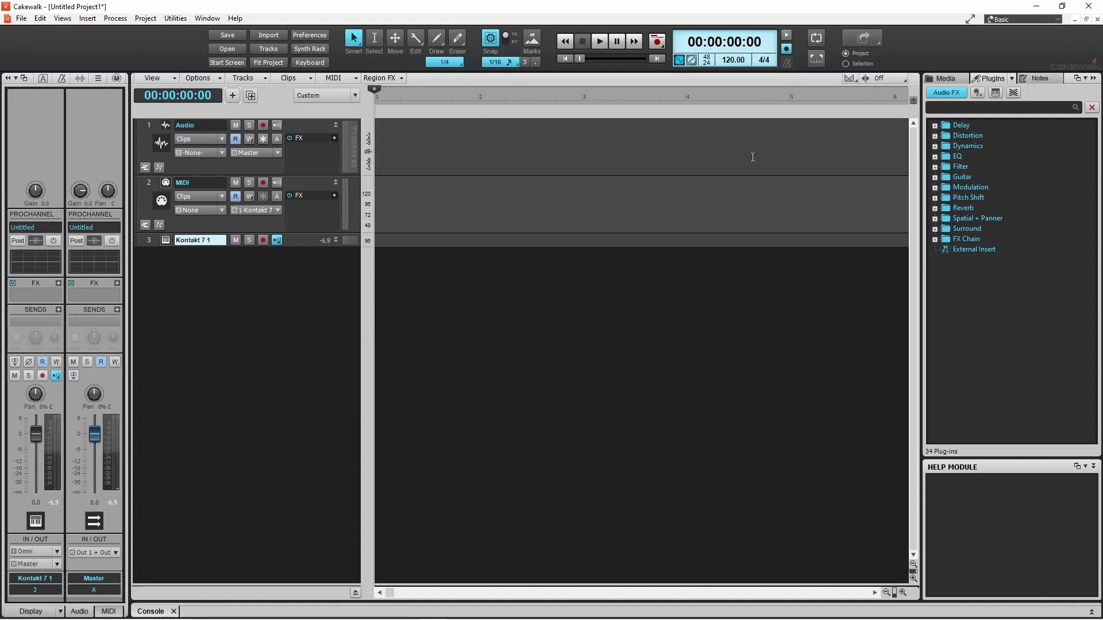
left_click(336, 240)
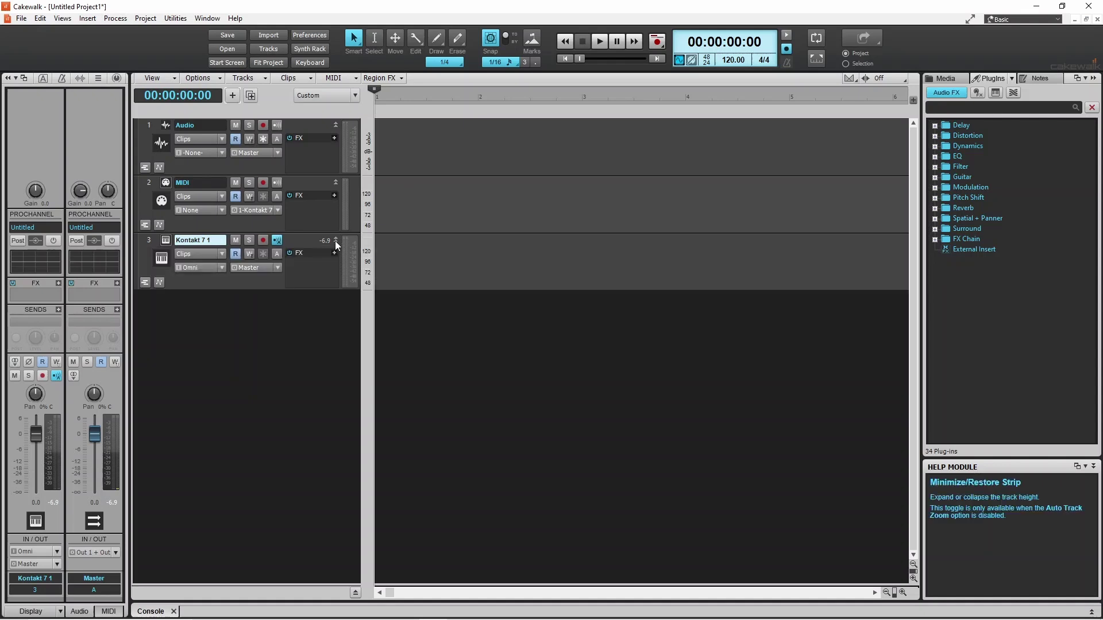
left_click(265, 240)
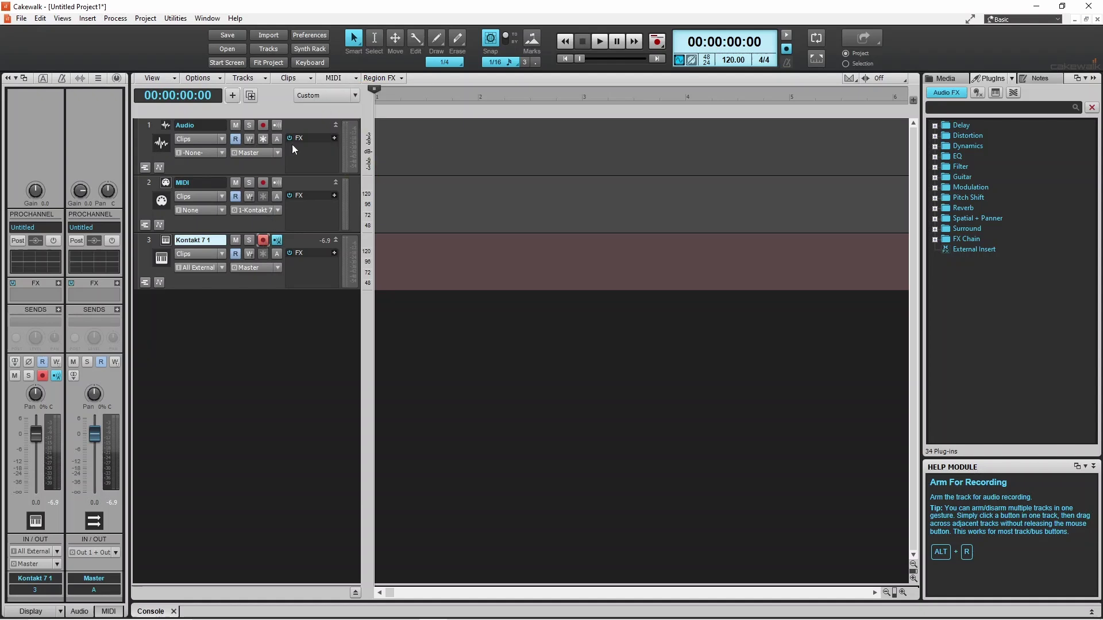
Open the Virtual Controller keyboard, play three test notes, and move it to the centre
left_click(317, 62)
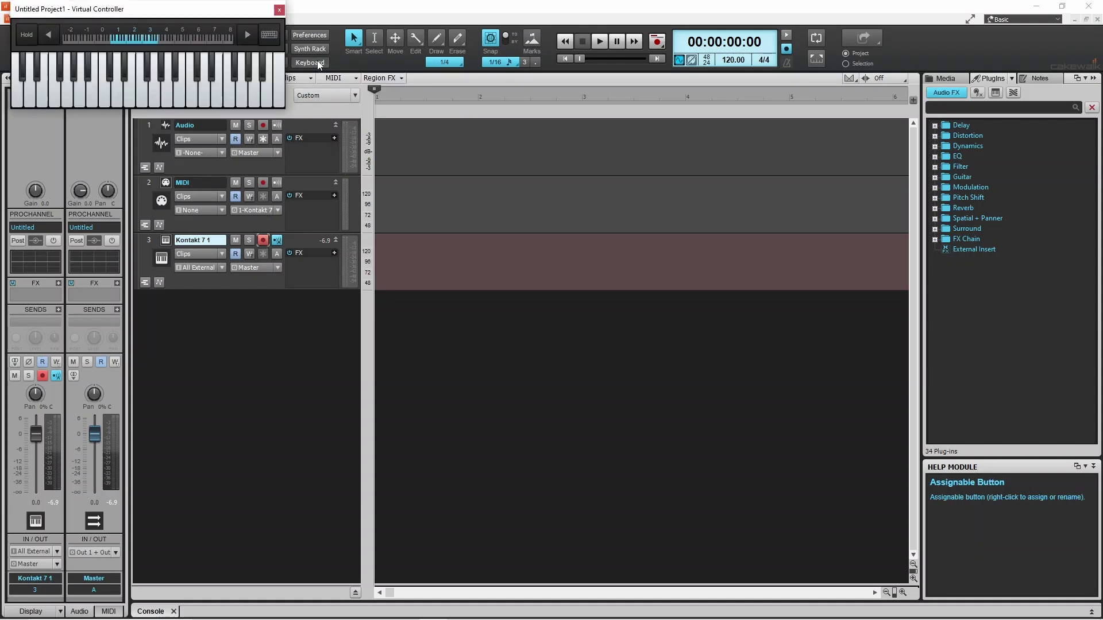
left_click(142, 102)
left_click(167, 103)
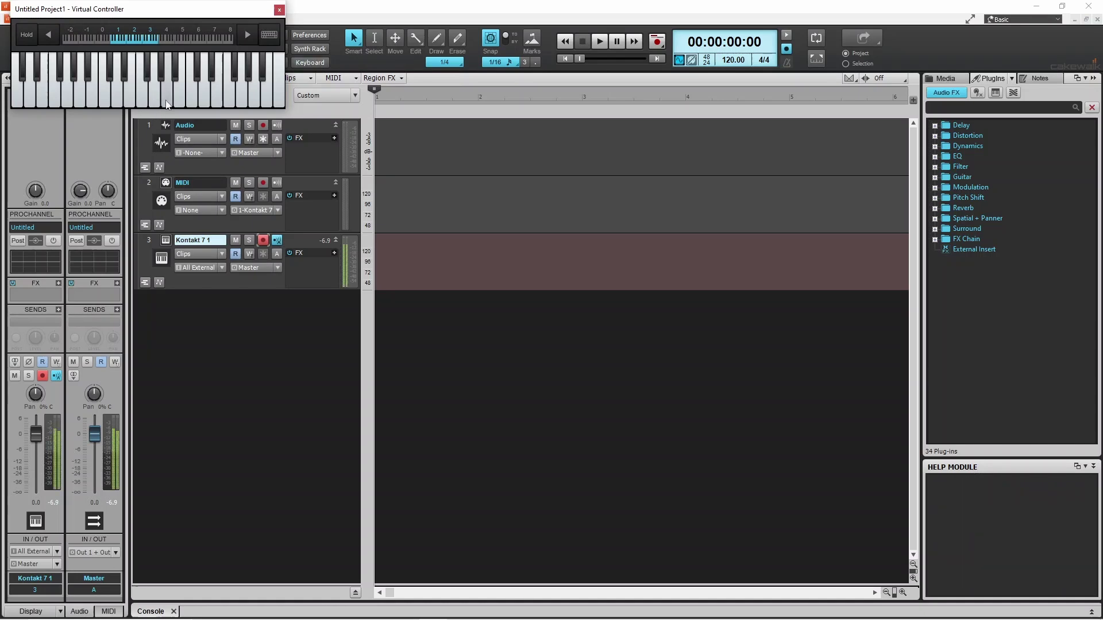
left_click(98, 101)
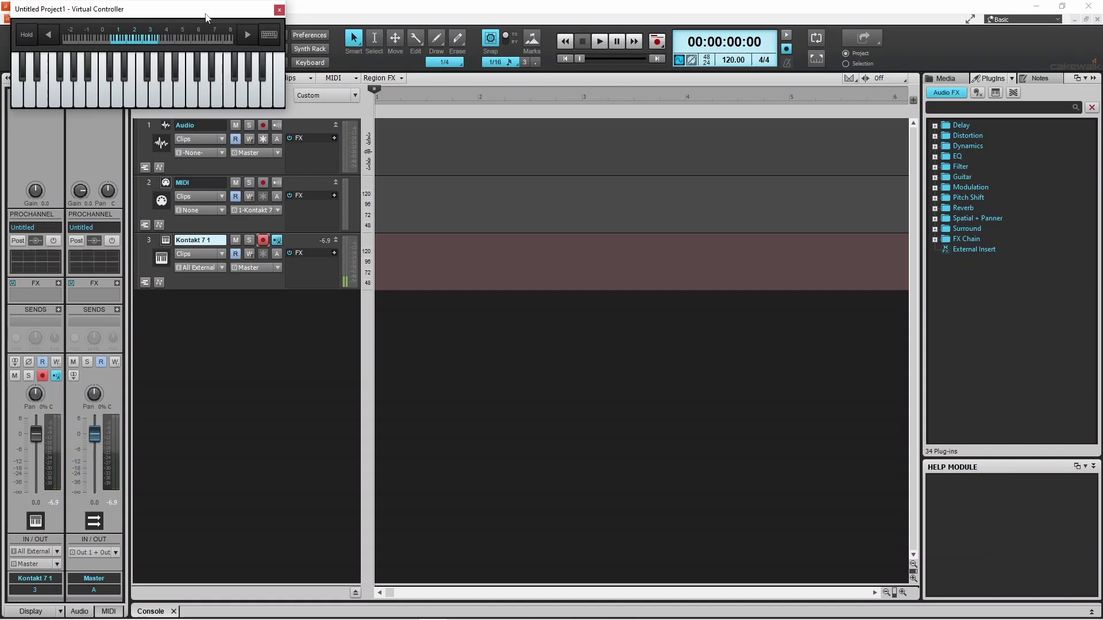
left_click_drag(207, 12, 615, 339)
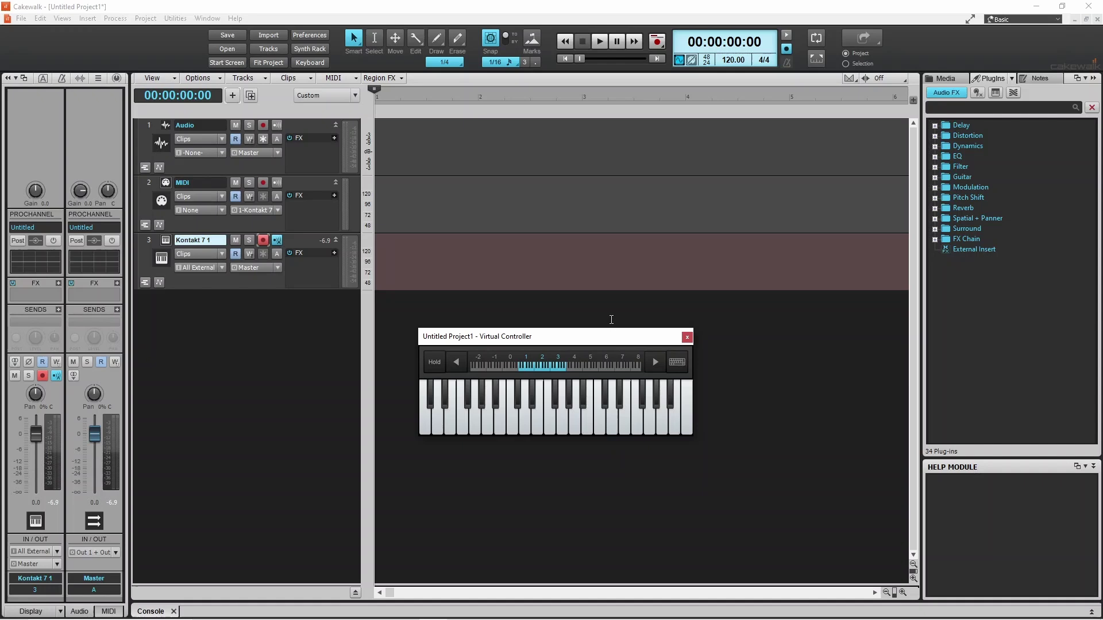
Record four Virtual Controller notes onto the armed Kontakt 7 1 track
left_click(658, 43)
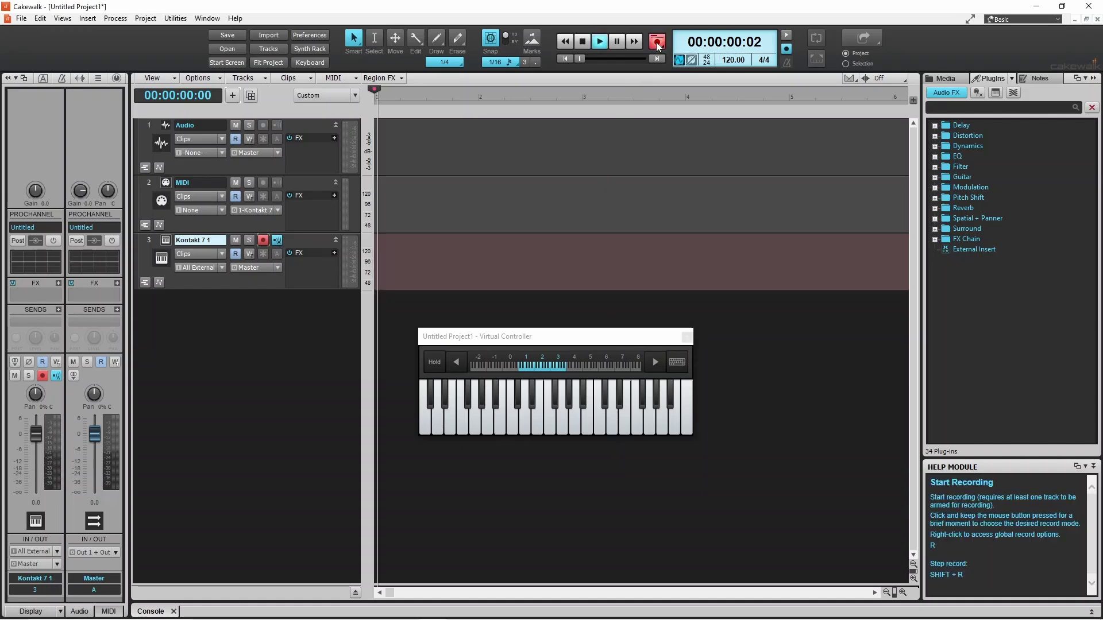
left_click(554, 431)
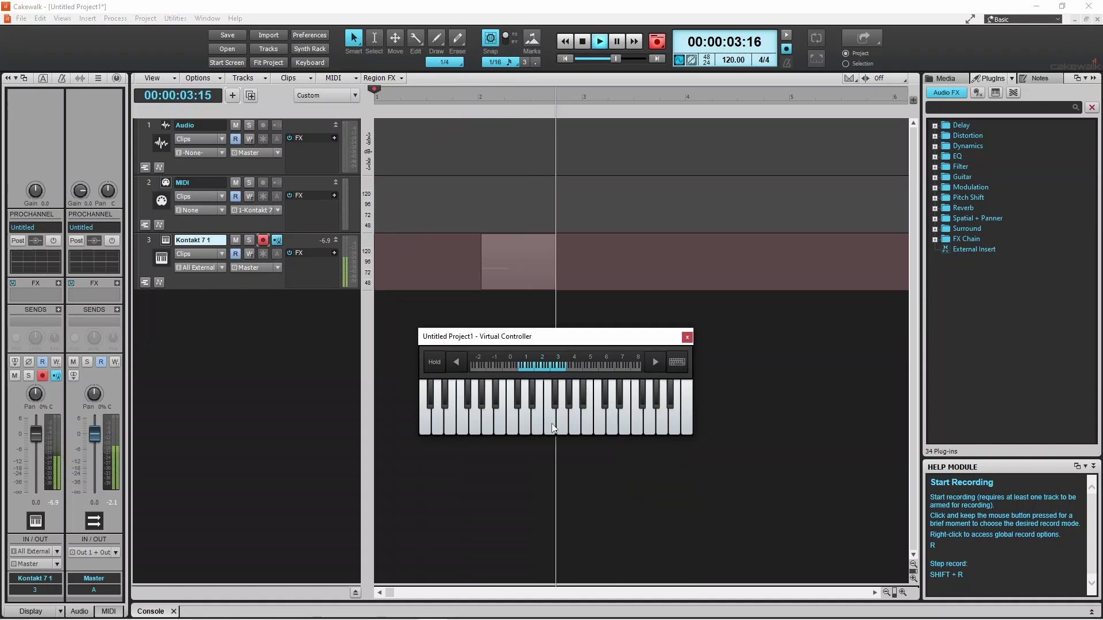
left_click(552, 428)
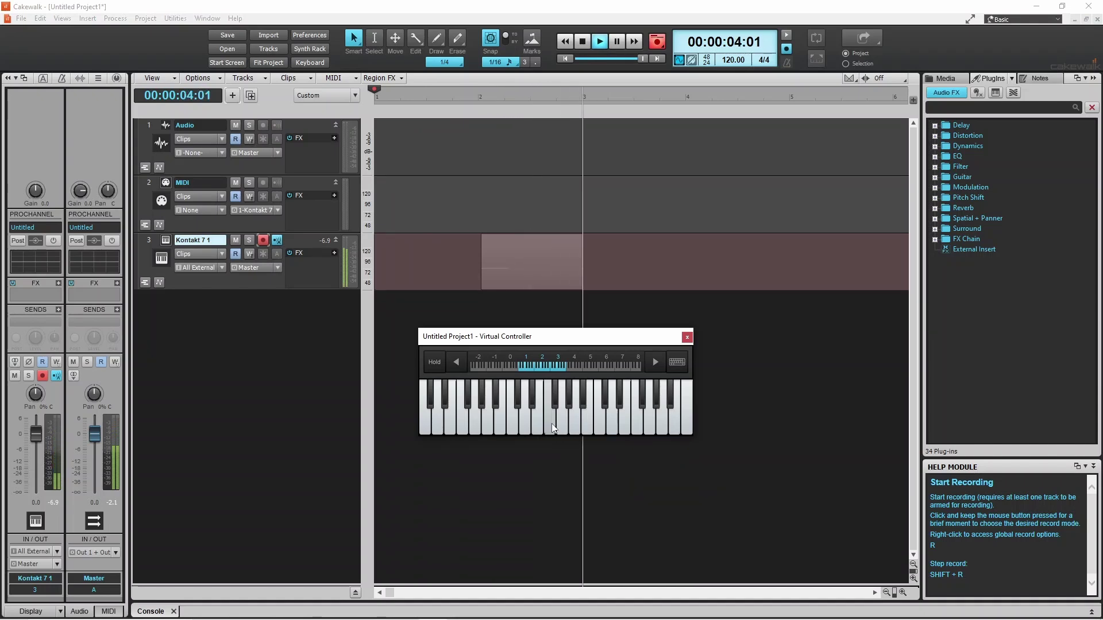
left_click(596, 428)
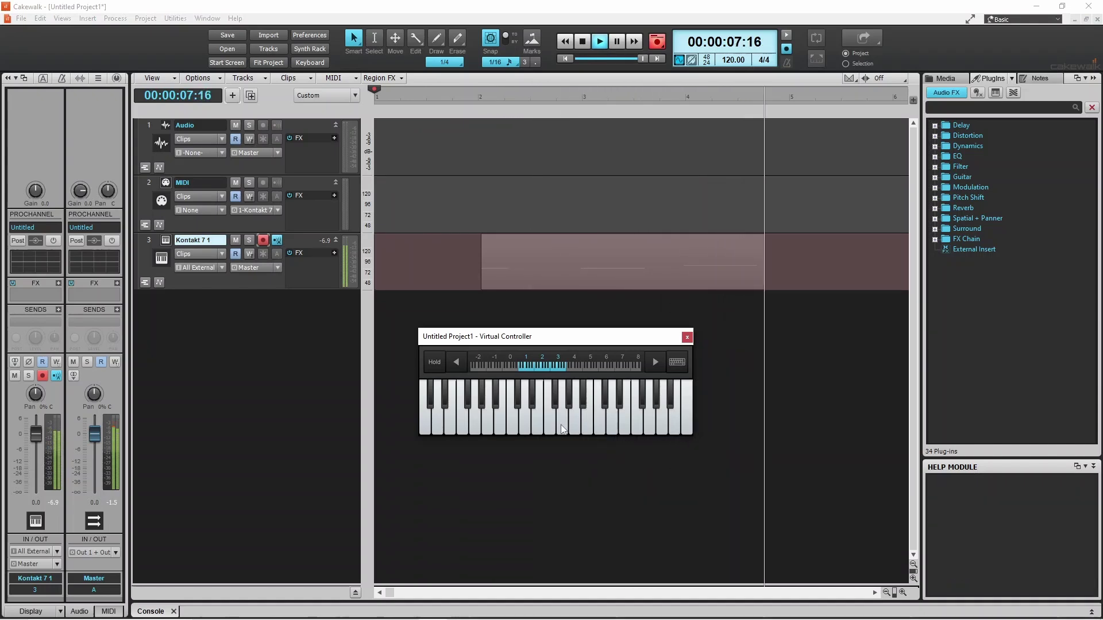
left_click(527, 428)
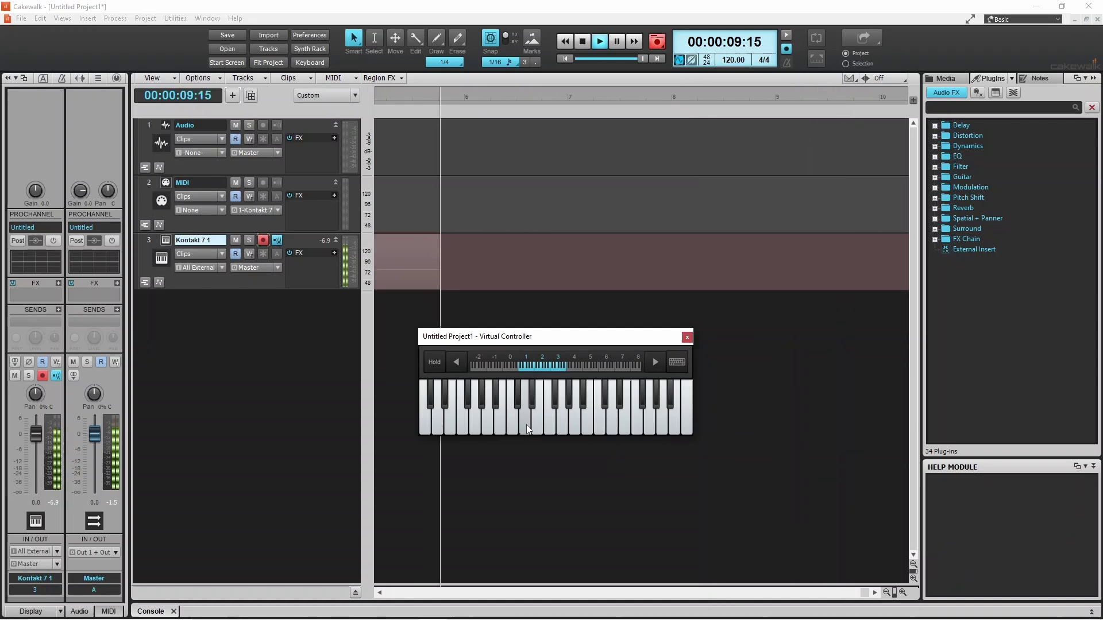
Stop recording to keep the Record 1 clip, then play it back and stop
left_click(584, 41)
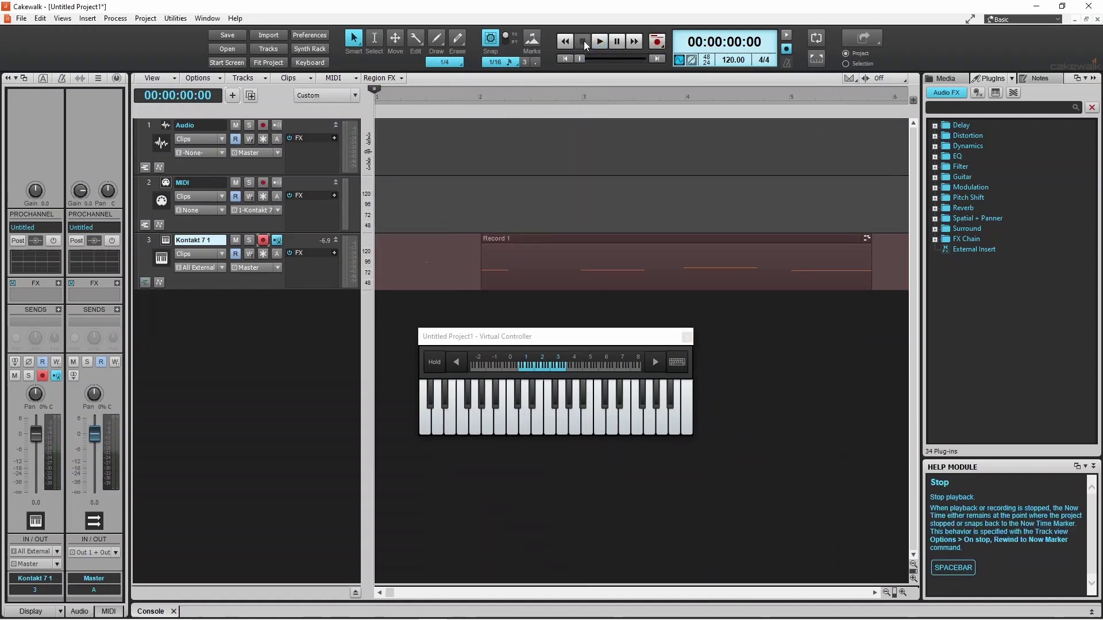
left_click(600, 43)
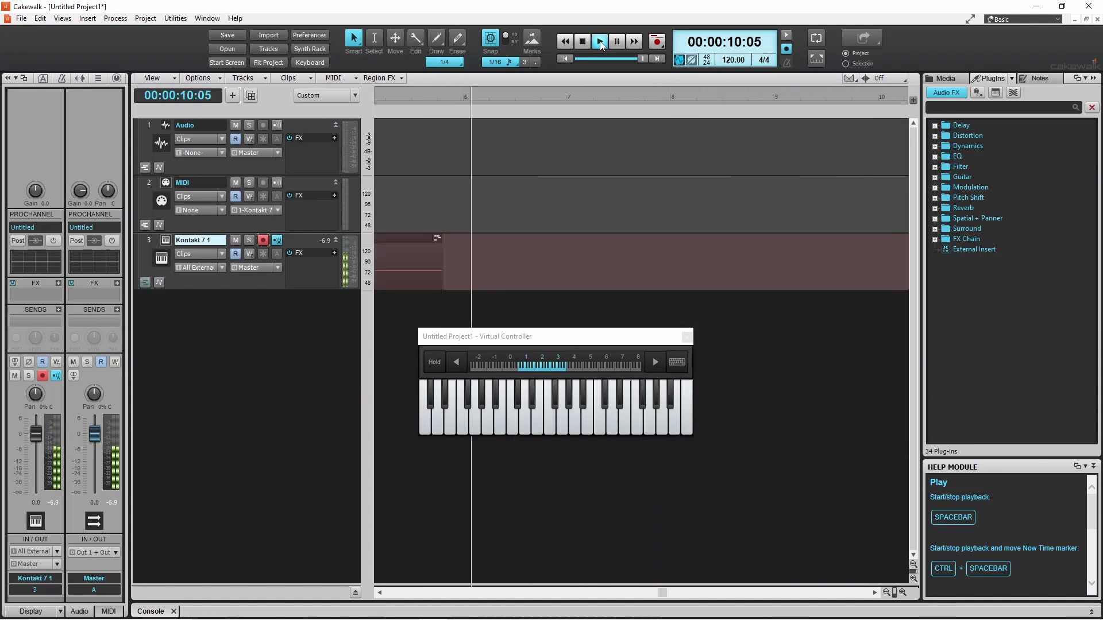
left_click(582, 42)
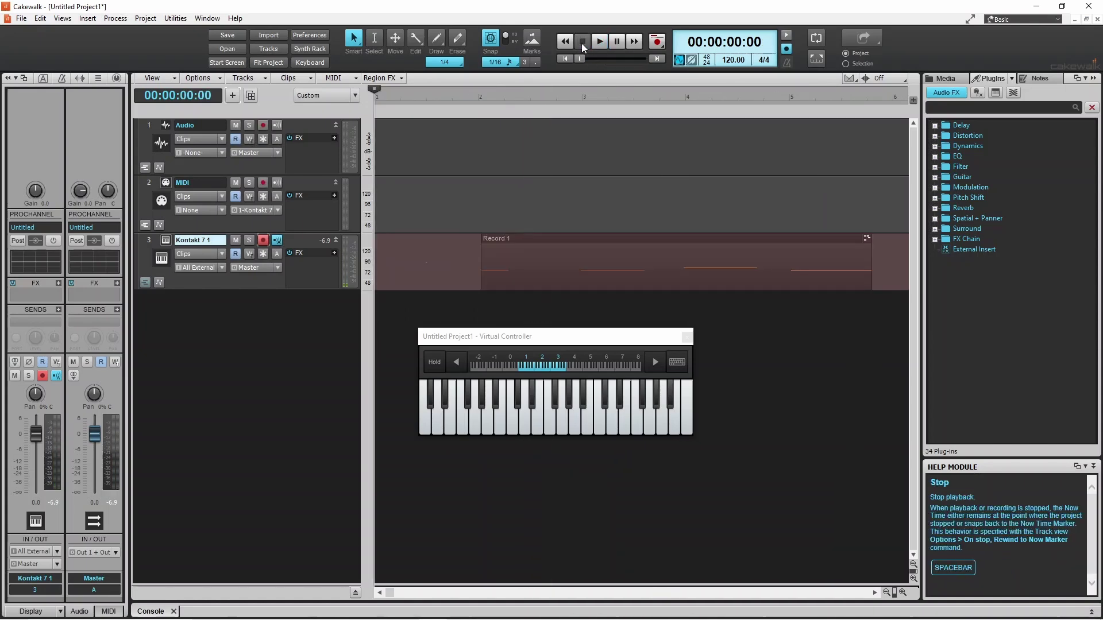